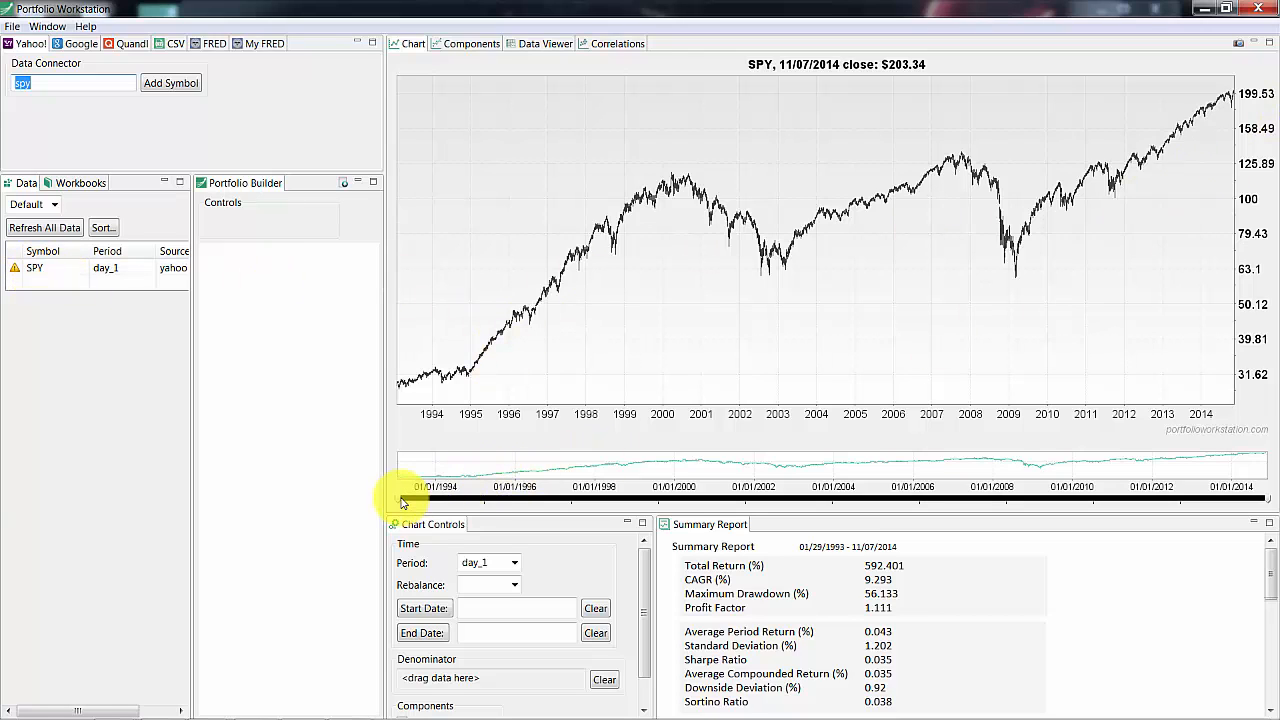
Limit the chart to start on 10/26/2001 and review the summary report statistics and period options
{"action": "left_click_drag", "start_coordinate": [403, 502], "coordinate": [830, 496]}
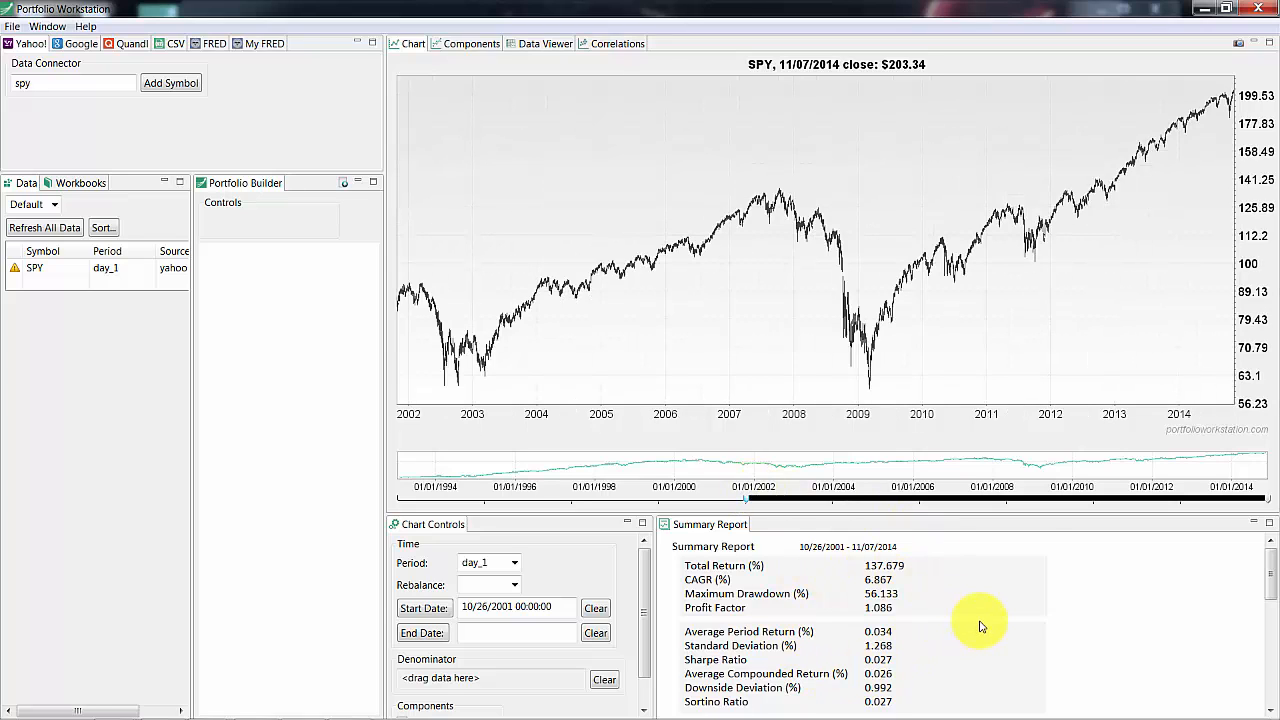
{"action": "scroll", "coordinate": [980, 626], "scroll_direction": "down", "scroll_amount": 3}
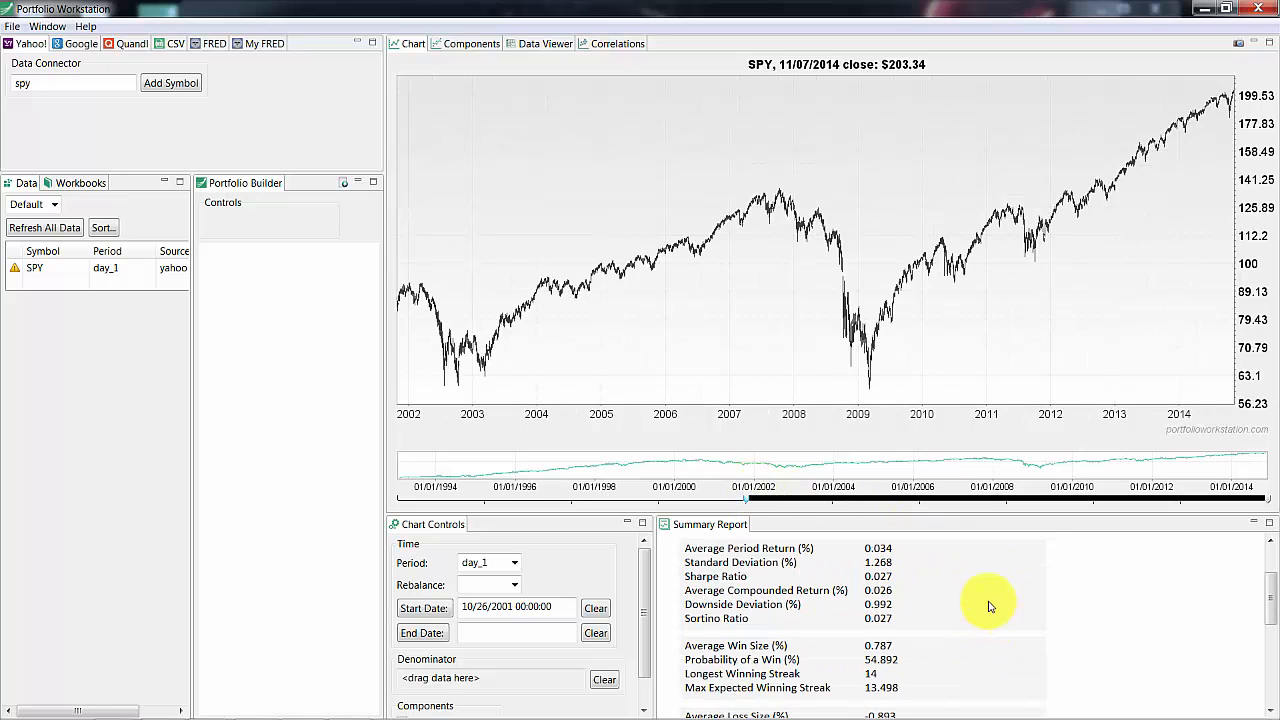
{"action": "scroll", "coordinate": [990, 643], "scroll_direction": "down", "scroll_amount": 2}
{"action": "scroll", "coordinate": [997, 642], "scroll_direction": "down", "scroll_amount": 2}
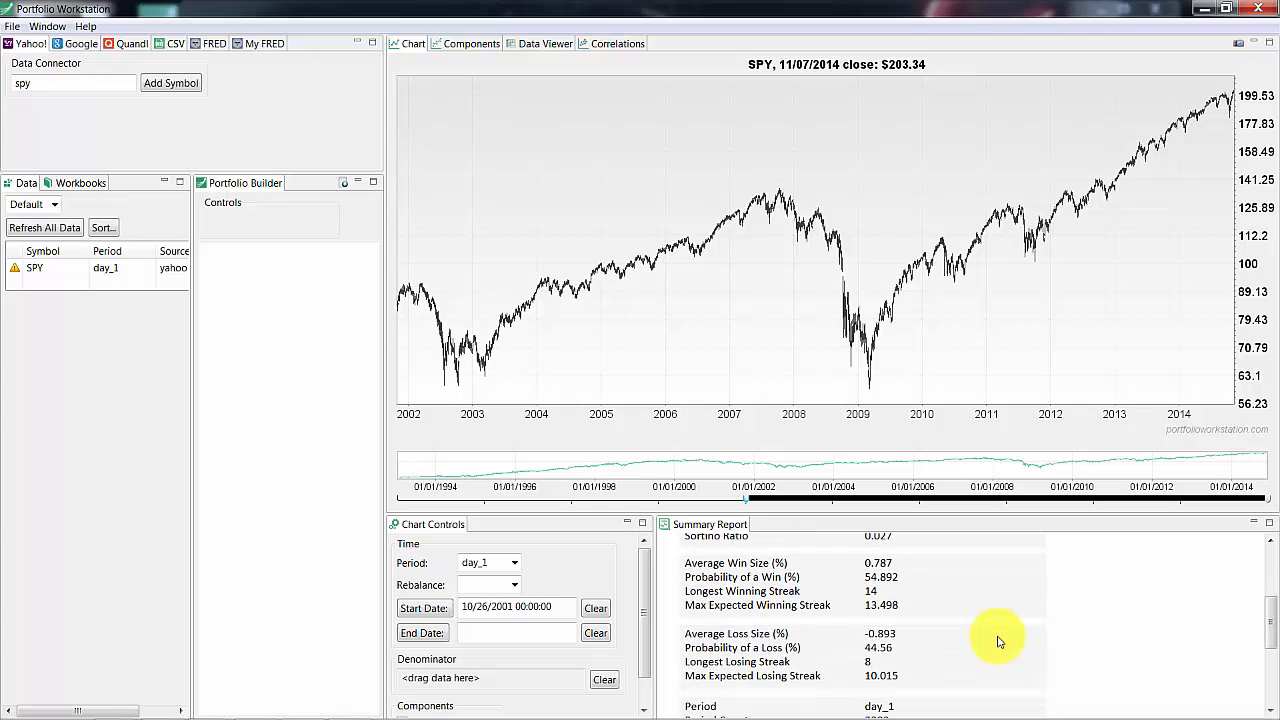
{"action": "scroll", "coordinate": [1000, 645], "scroll_direction": "up", "scroll_amount": 5}
{"action": "scroll", "coordinate": [1006, 622], "scroll_direction": "up", "scroll_amount": 2}
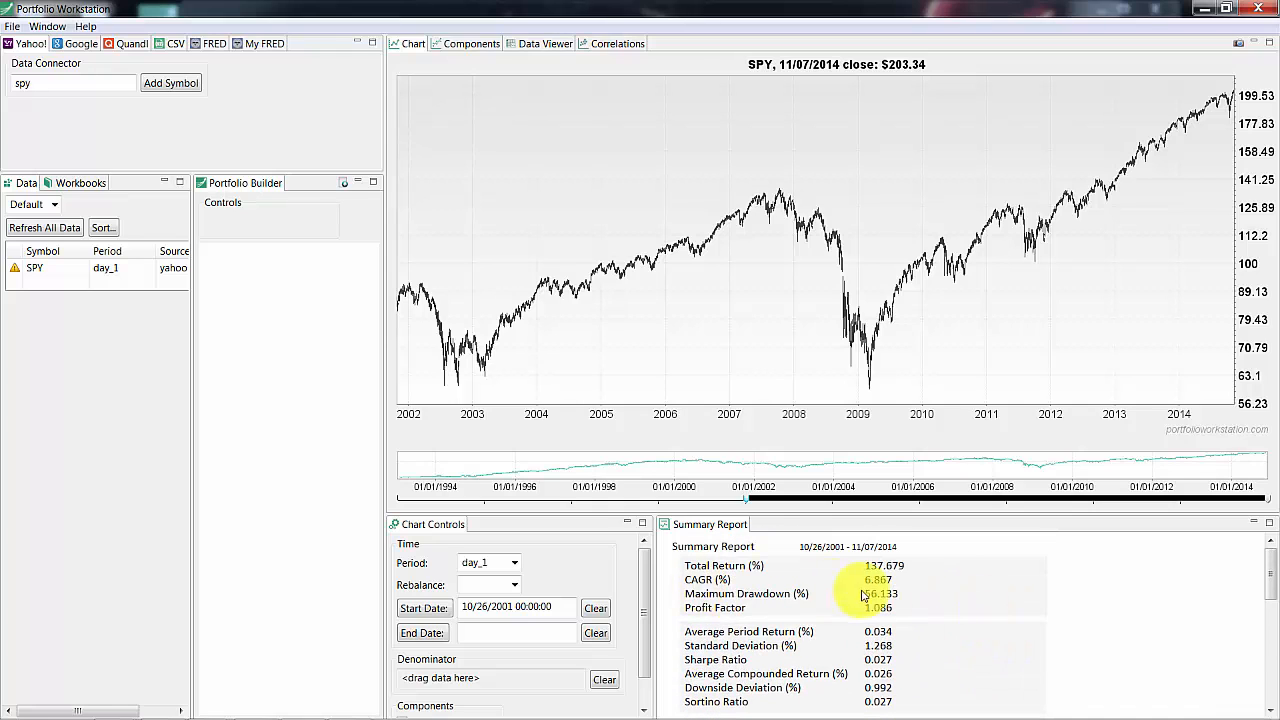
{"action": "left_click", "coordinate": [518, 562]}
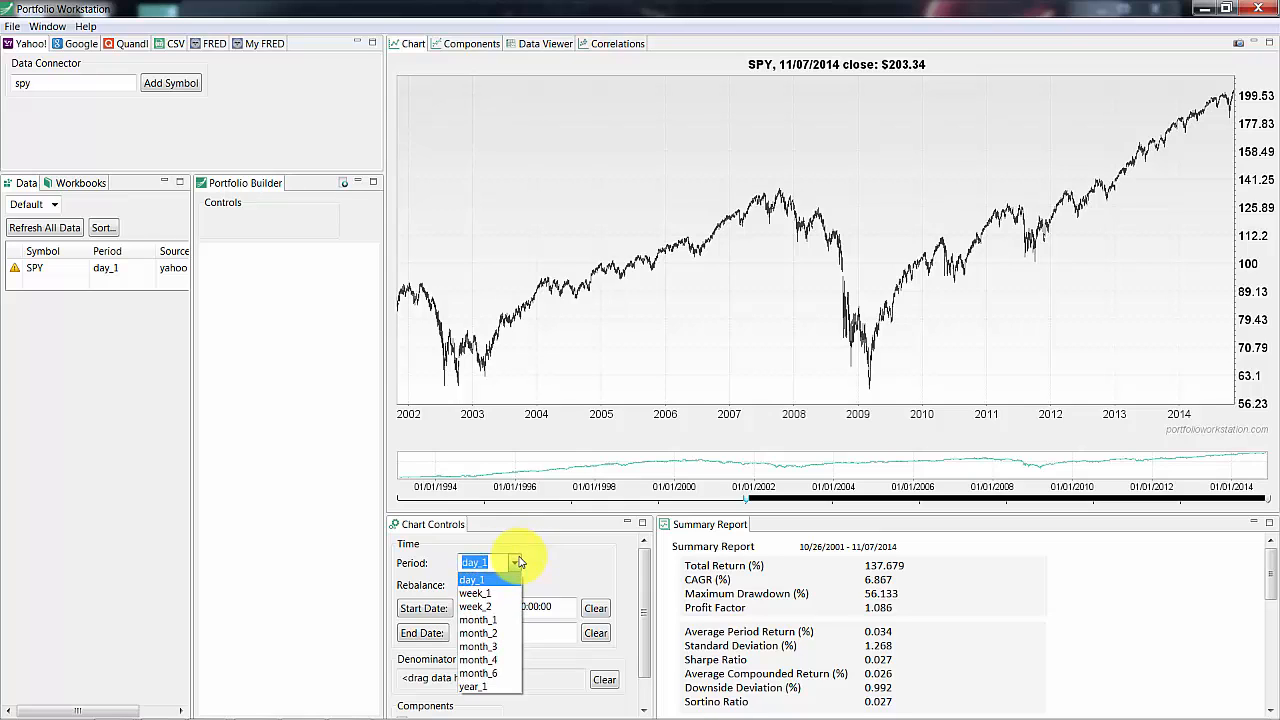
{"action": "left_click", "coordinate": [516, 563]}
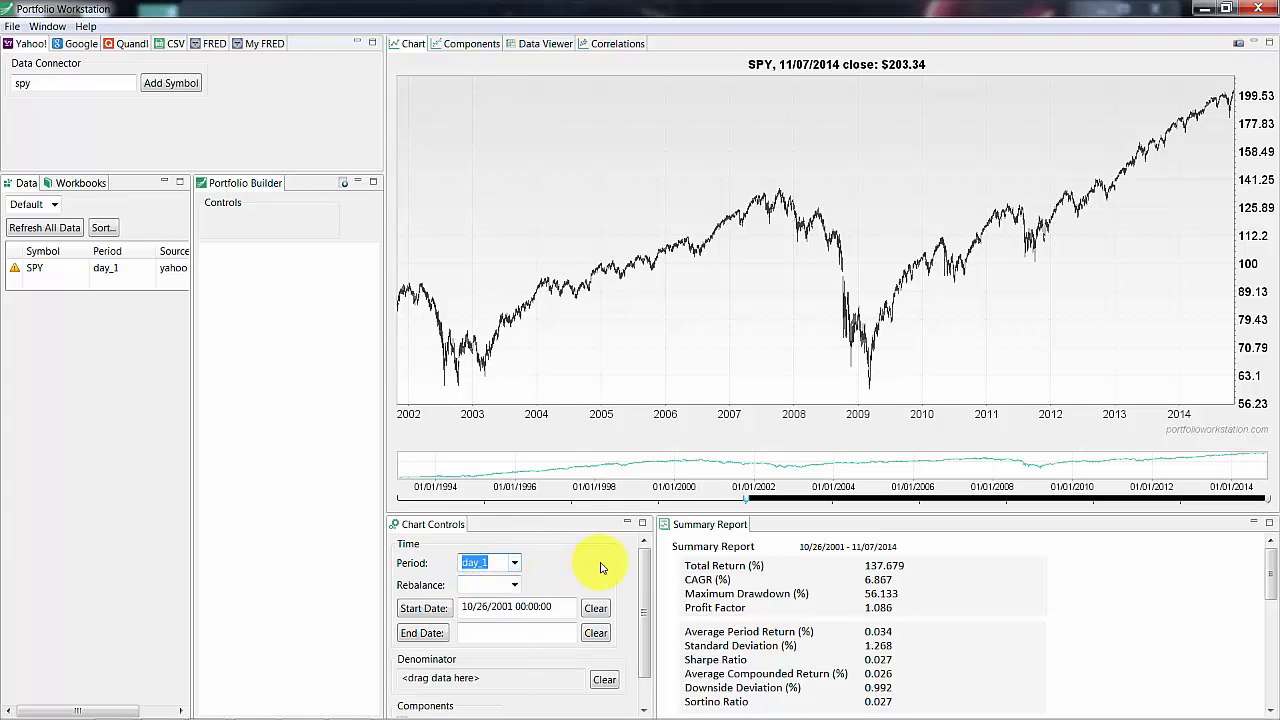
Add the TLT symbol and place both SPY and TLT in the long side of a new portfolio
{"action": "double_click", "coordinate": [73, 81]}
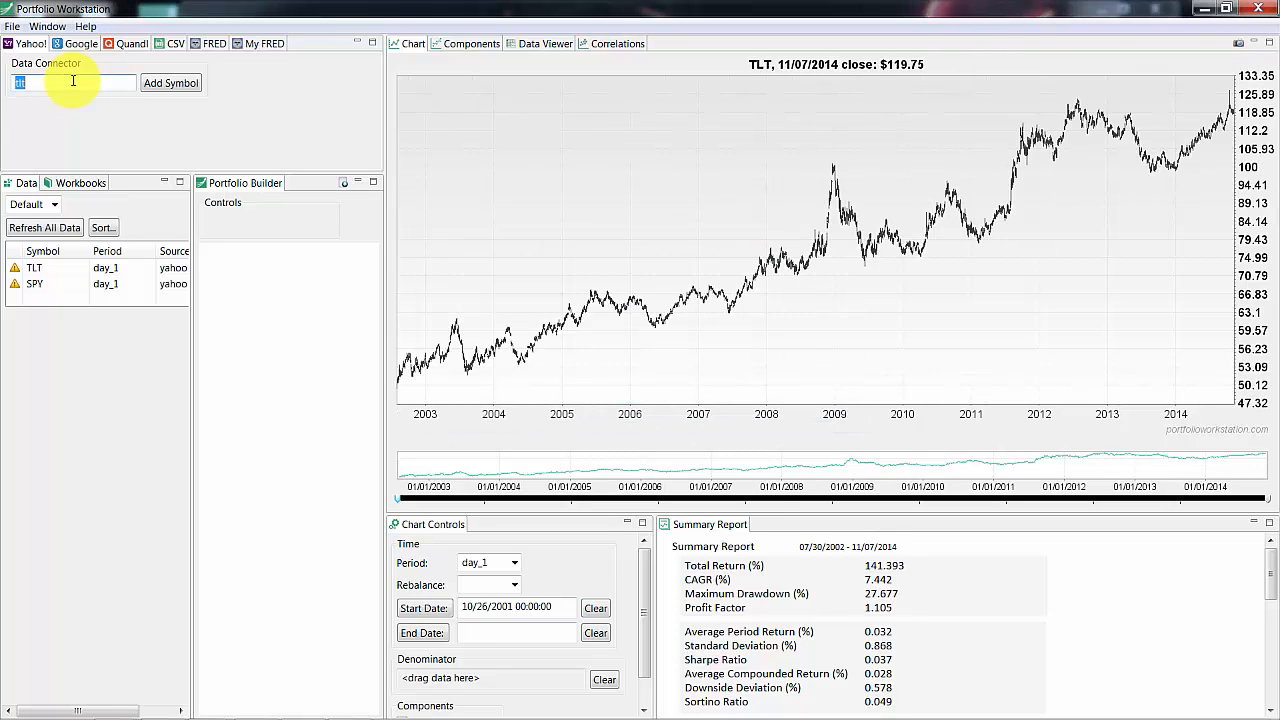
{"action": "left_click_drag", "start_coordinate": [35, 285], "coordinate": [240, 292]}
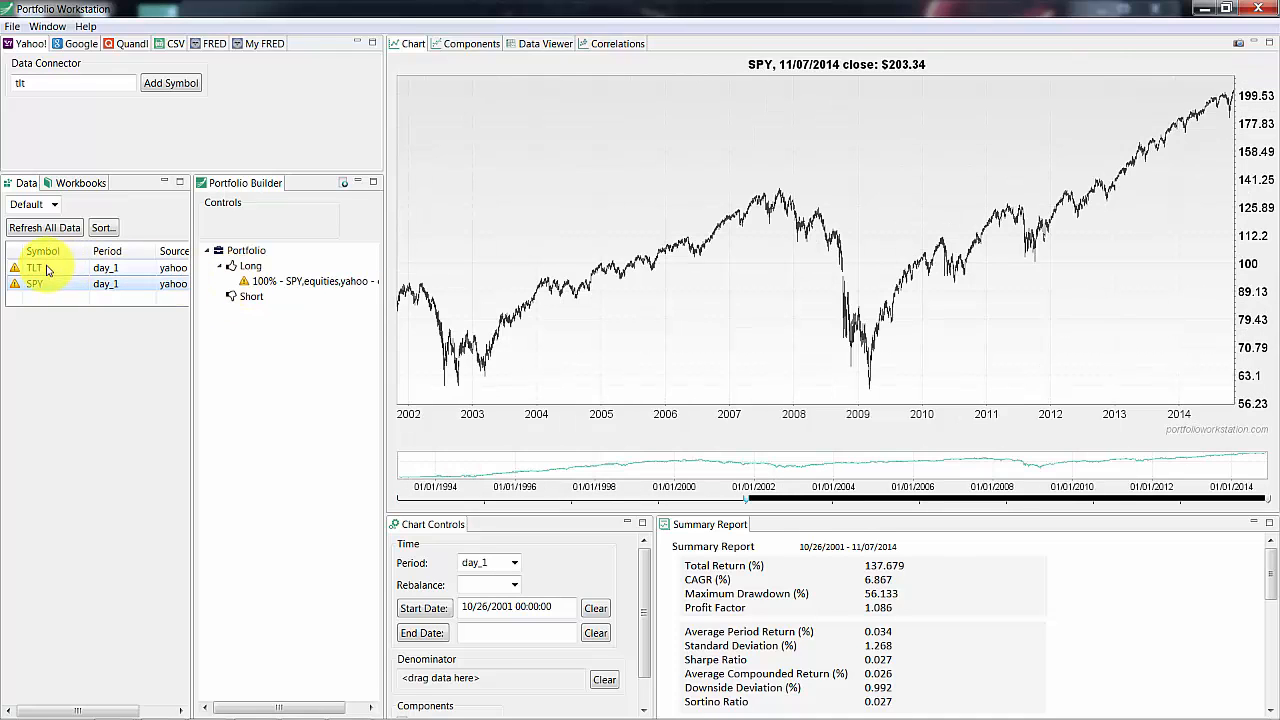
{"action": "left_click_drag", "start_coordinate": [40, 272], "coordinate": [260, 287]}
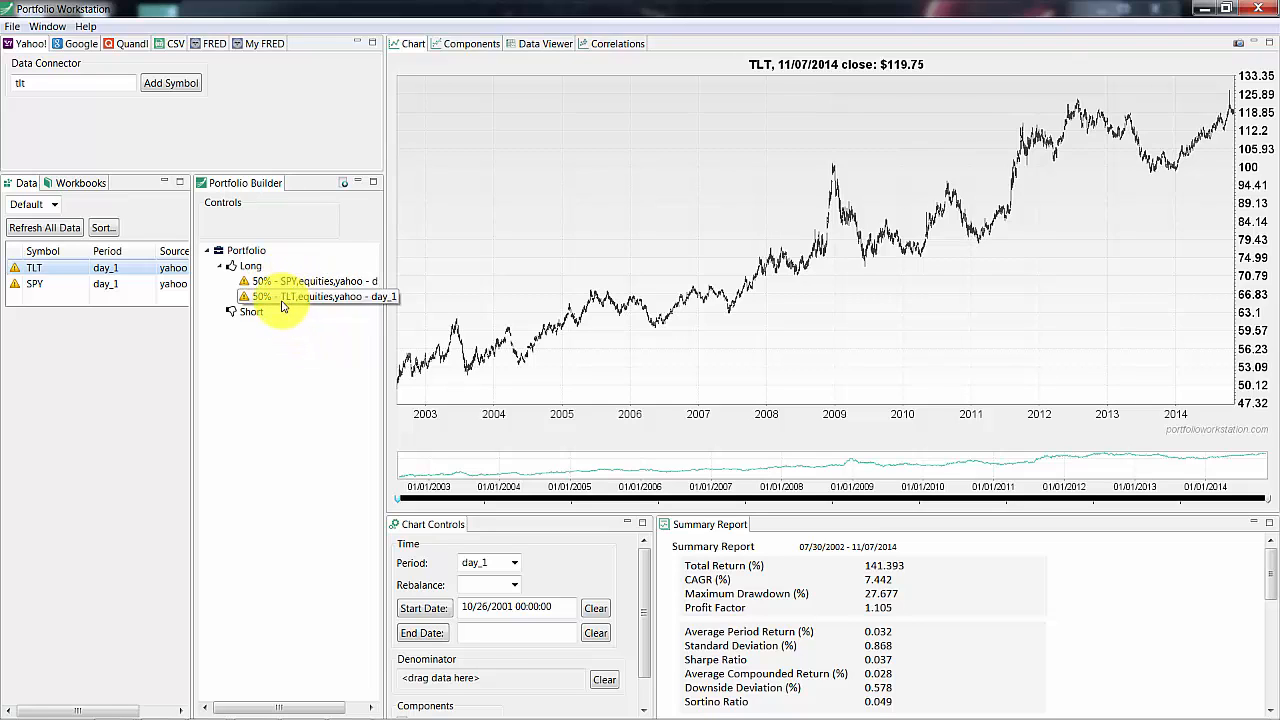
Select the portfolio and compare its components chart against SPY and TLT
{"action": "left_click", "coordinate": [247, 254]}
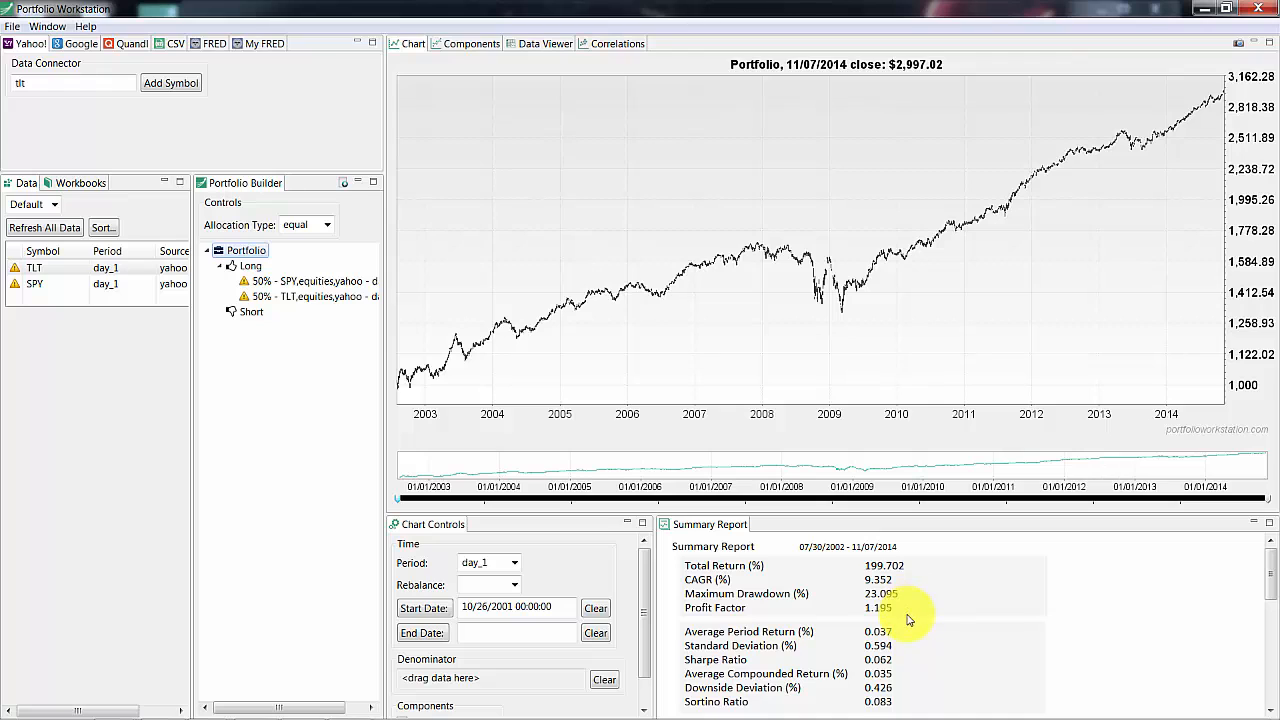
{"action": "left_click", "coordinate": [458, 45]}
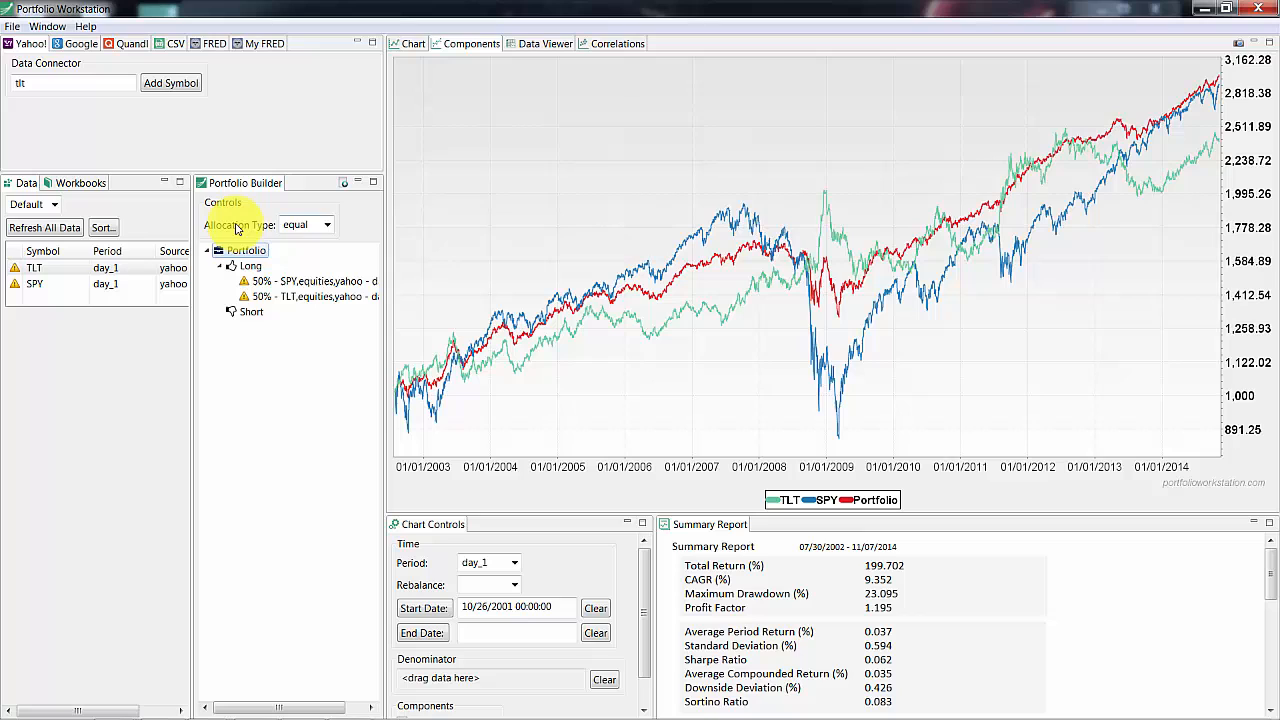
Switch the allocation type to custom and set SPY's allocation to 60%
{"action": "left_click", "coordinate": [327, 226]}
{"action": "left_click", "coordinate": [308, 256]}
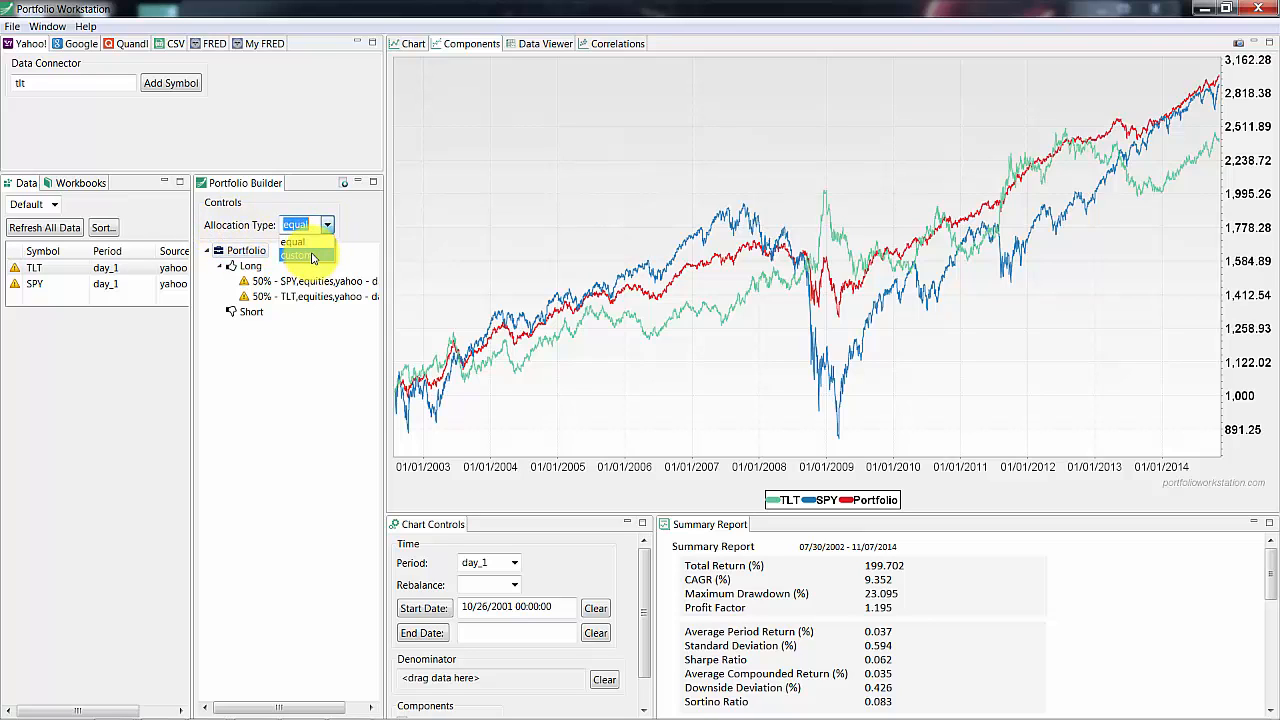
{"action": "right_click", "coordinate": [260, 283]}
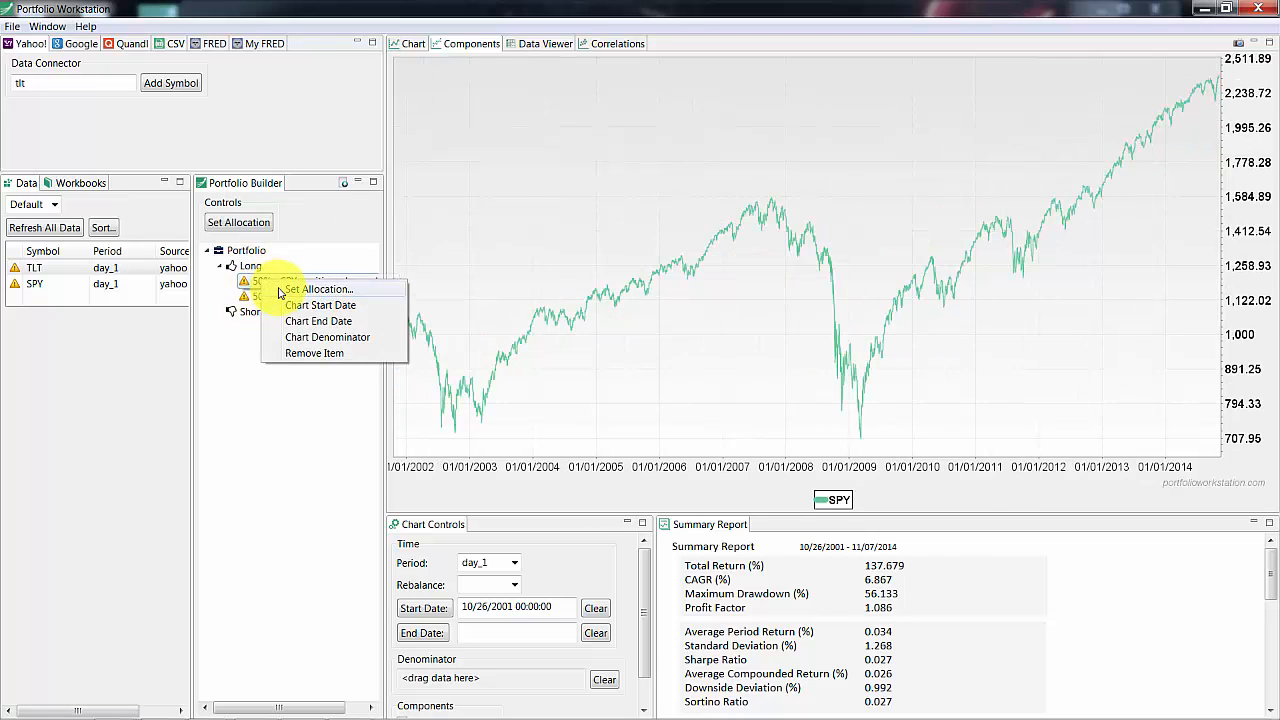
{"action": "left_click", "coordinate": [300, 289]}
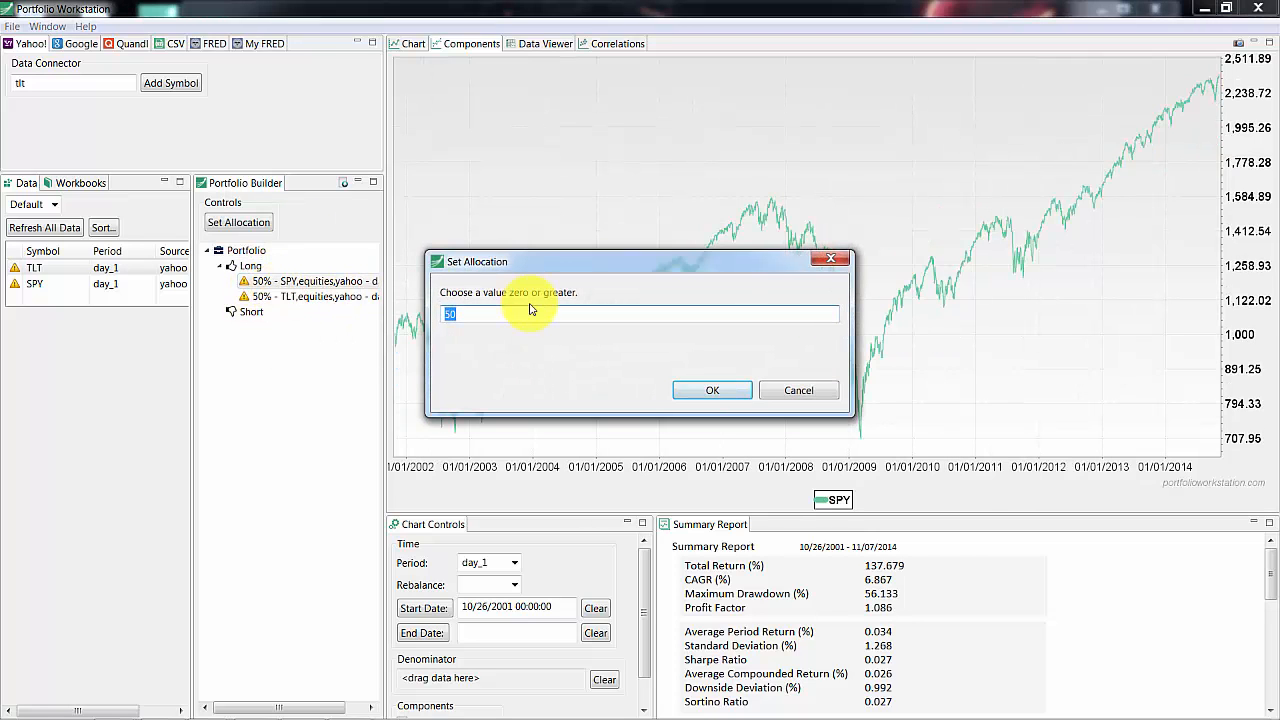
{"action": "key", "text": "Return"}
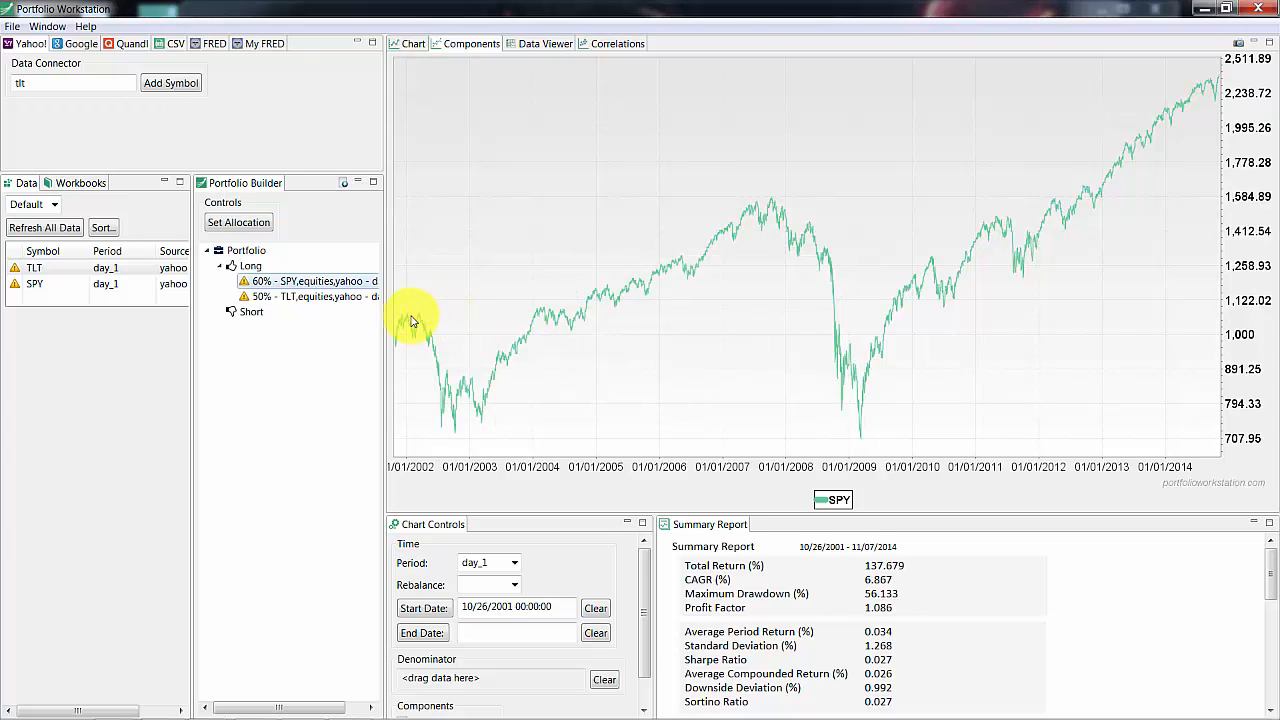
Set TLT's allocation in the portfolio to 40%
{"action": "right_click", "coordinate": [285, 298]}
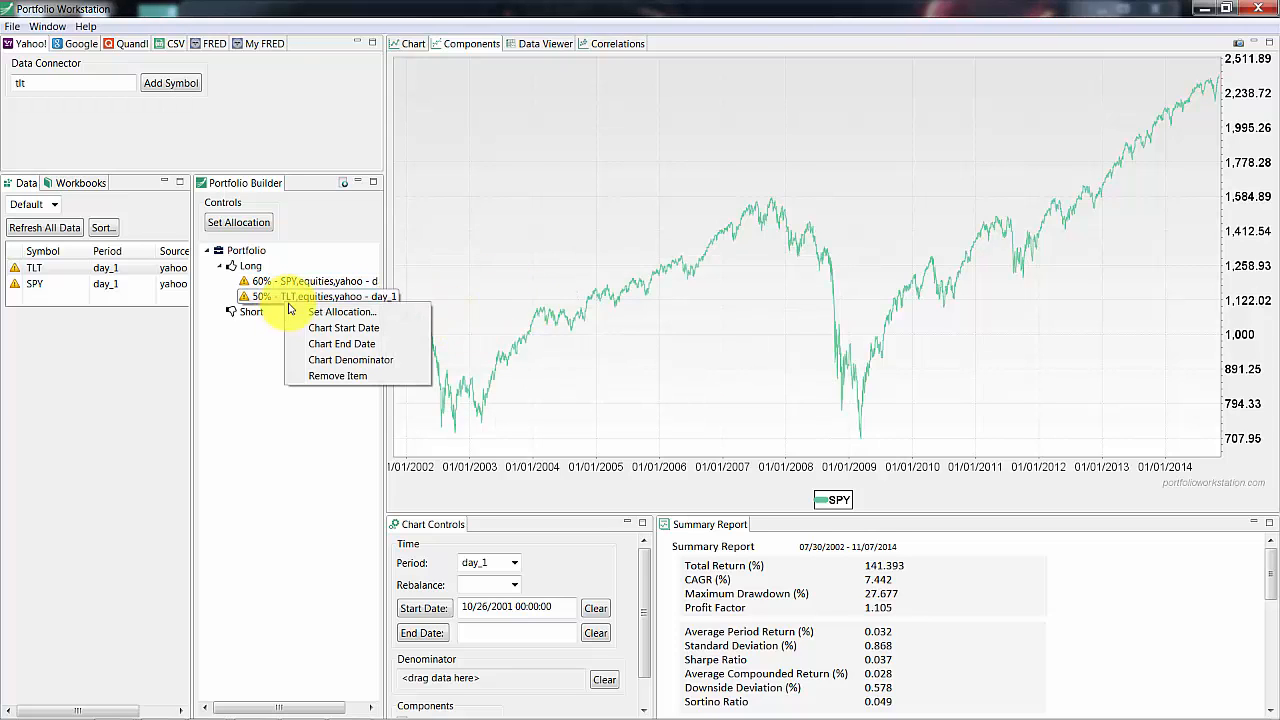
{"action": "left_click", "coordinate": [300, 303]}
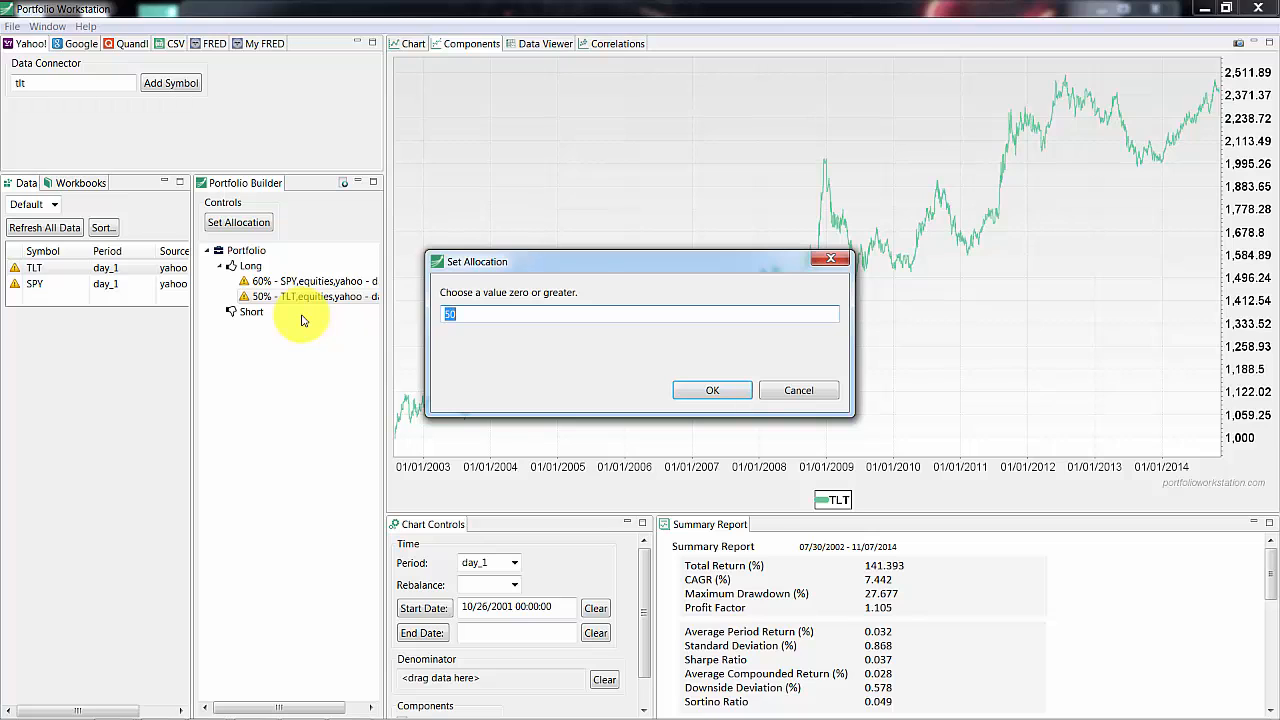
{"action": "type", "text": "40"}
{"action": "key", "text": "Return"}
Select the 60/40 portfolio and view its price chart
{"action": "left_click", "coordinate": [241, 252]}
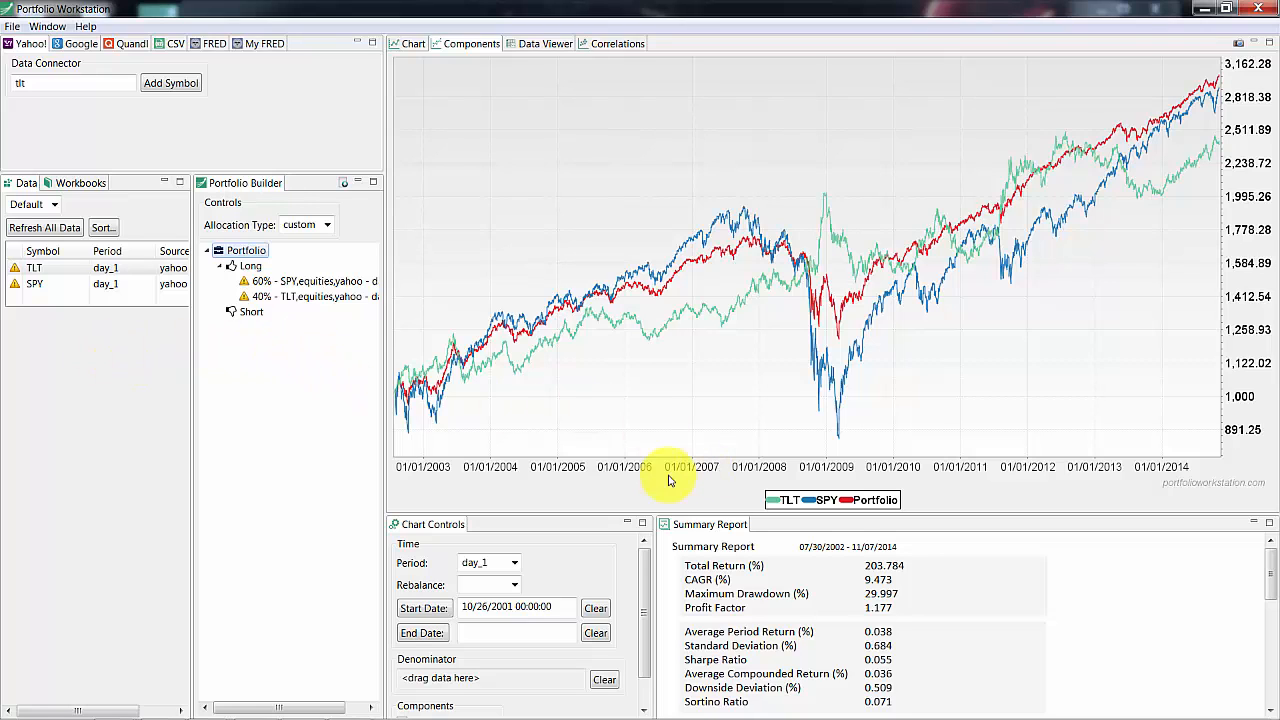
{"action": "left_click", "coordinate": [401, 47]}
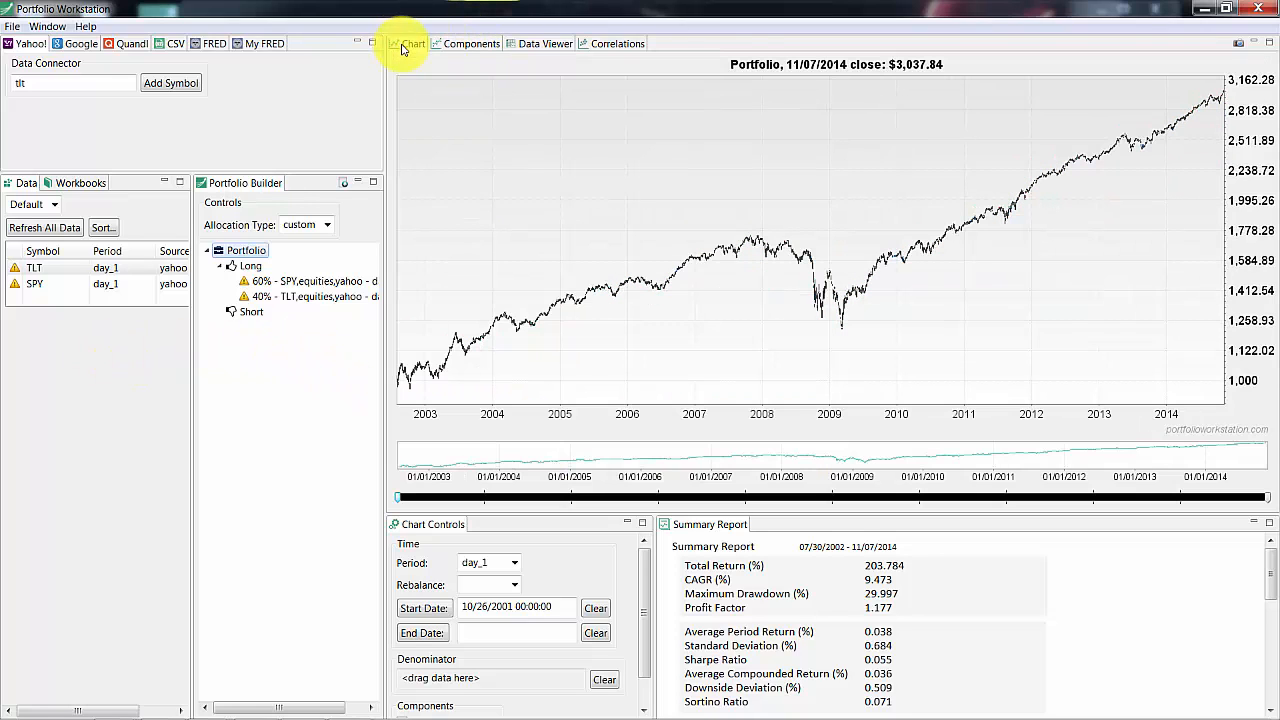
Select SPY and clear the chart start date
{"action": "left_click", "coordinate": [50, 284]}
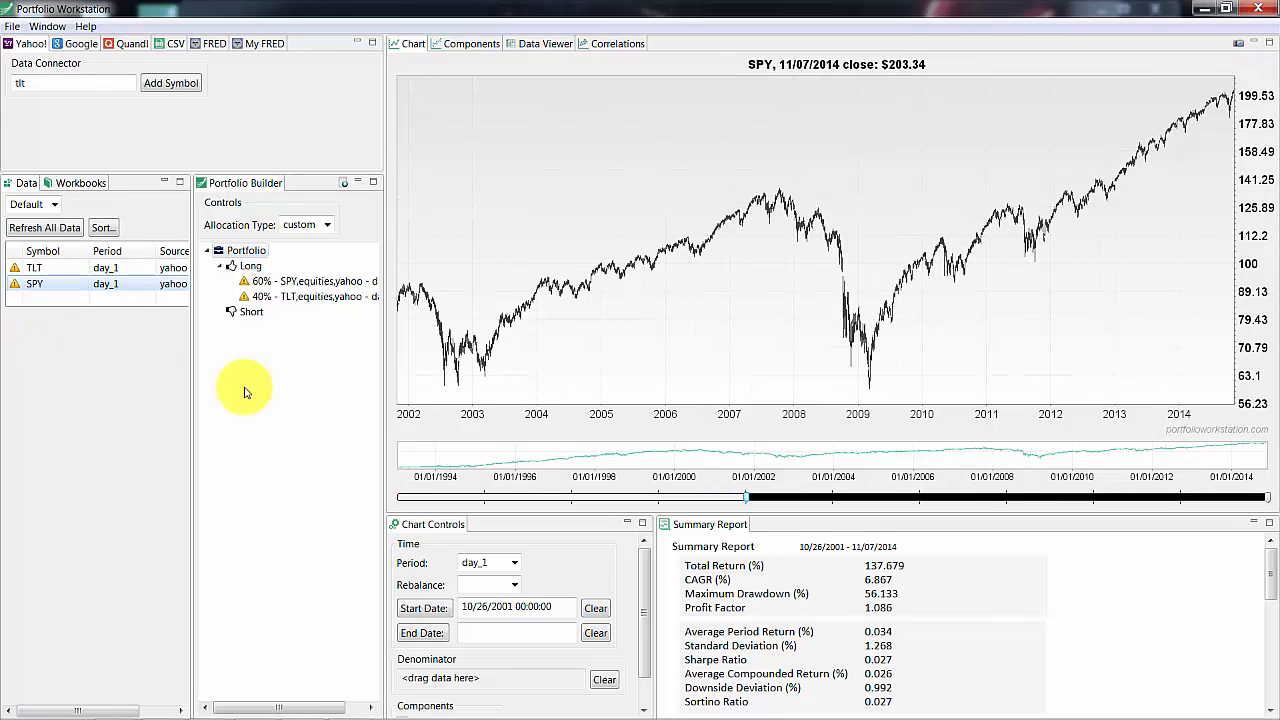
{"action": "left_click", "coordinate": [596, 609]}
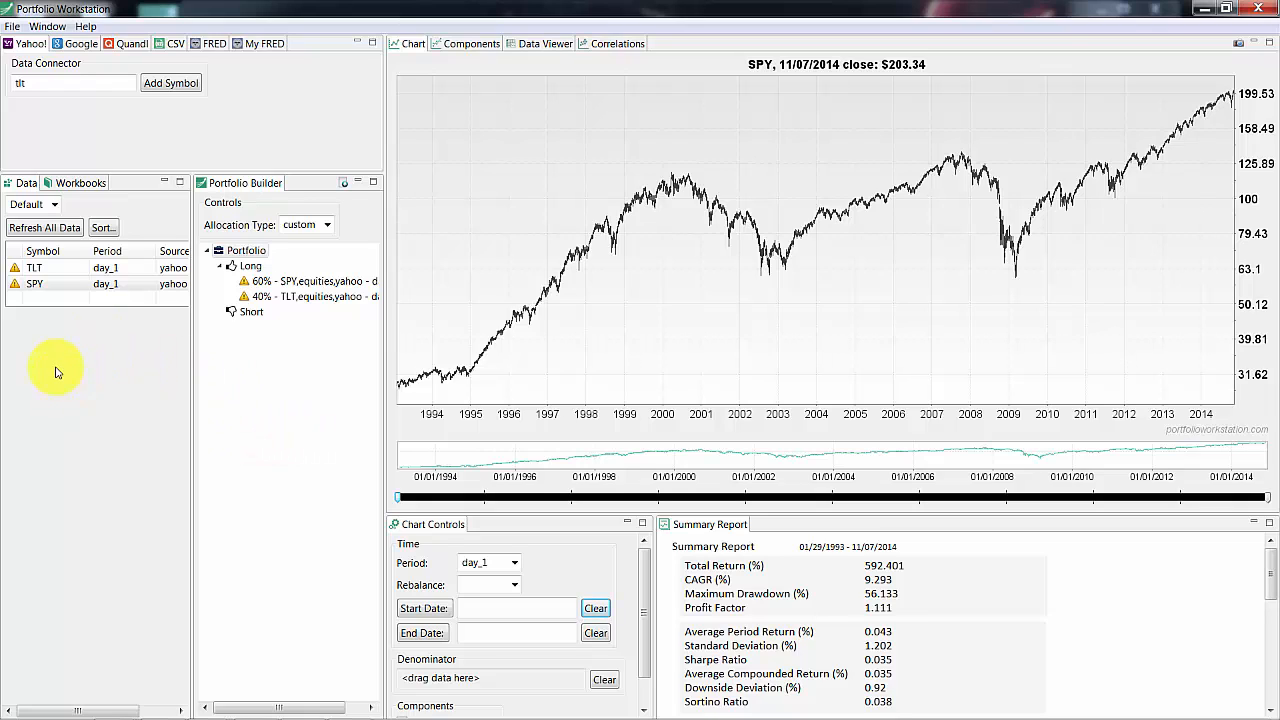
Set SPY as the chart denominator
{"action": "left_click", "coordinate": [37, 286]}
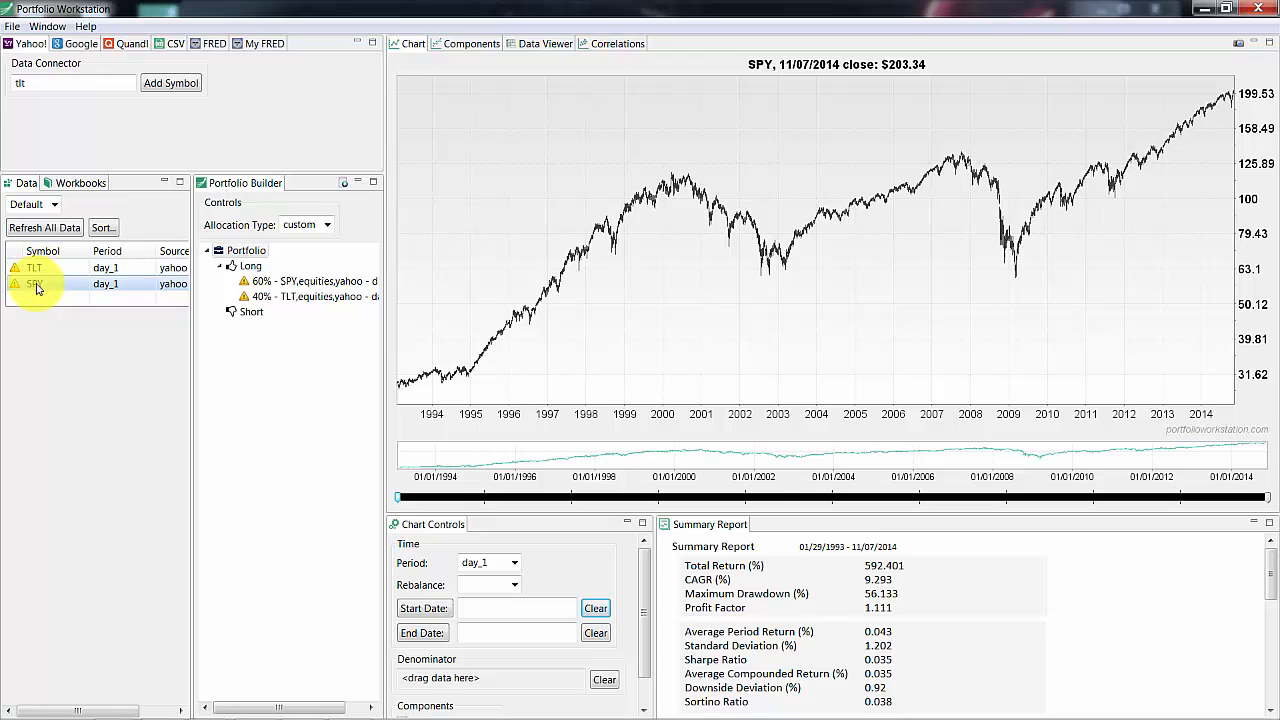
{"action": "left_click_drag", "start_coordinate": [37, 288], "coordinate": [461, 681]}
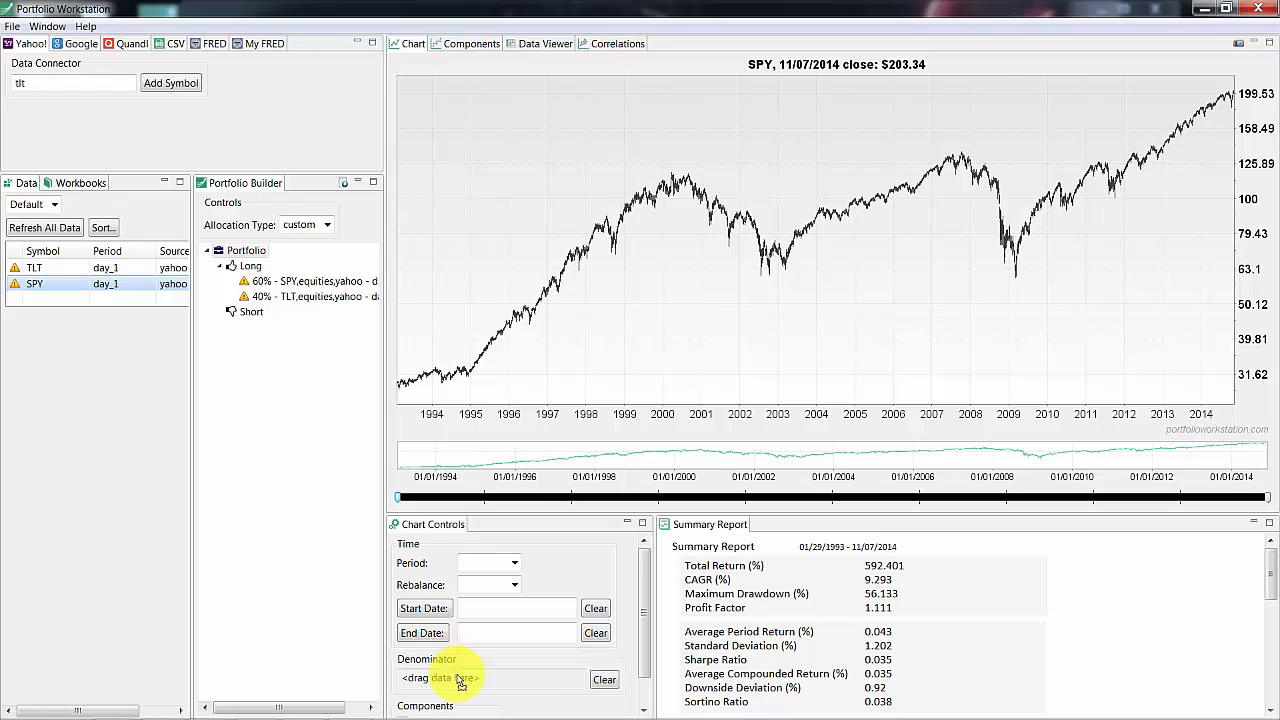
{"action": "right_click", "coordinate": [33, 287]}
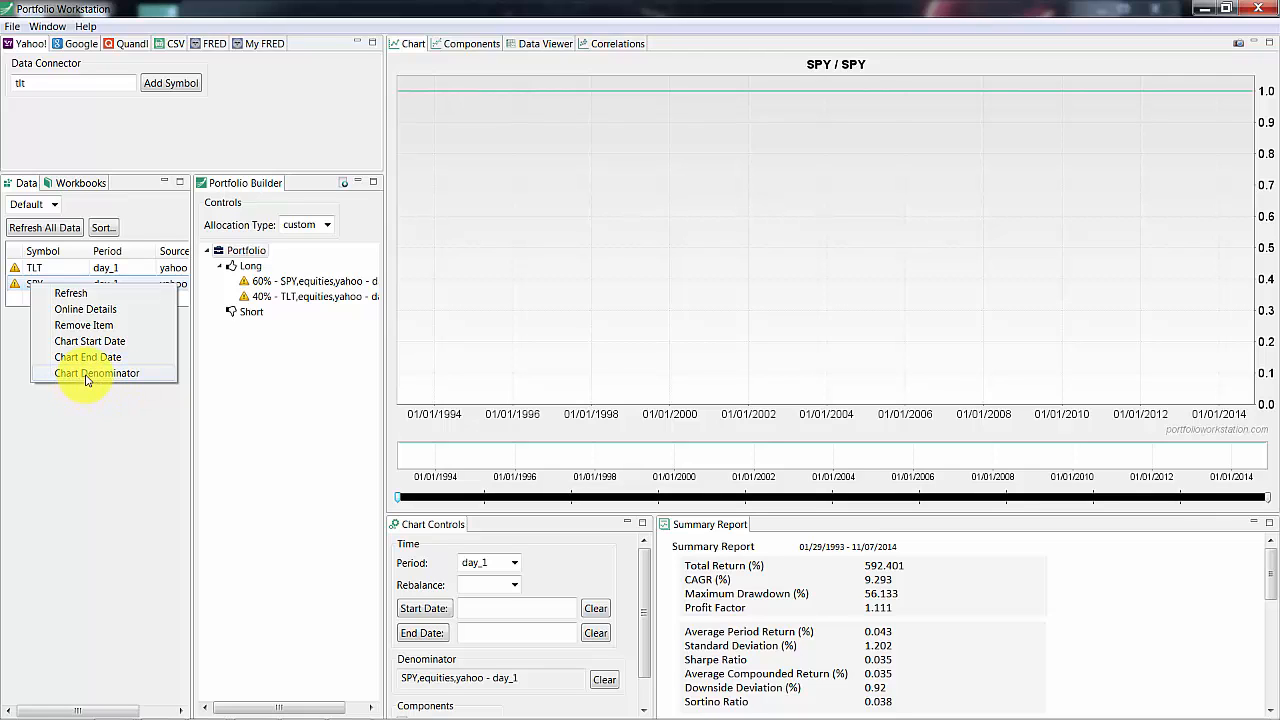
{"action": "left_click", "coordinate": [103, 434]}
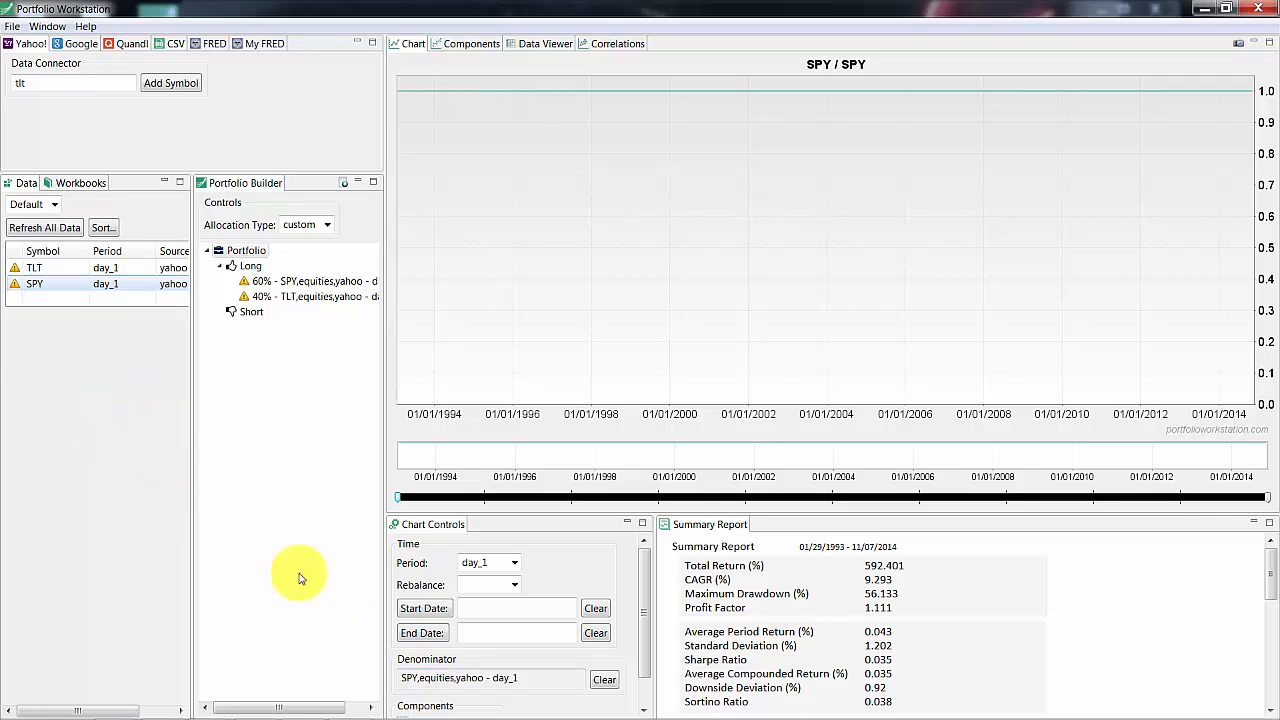
Chart TLT relative to SPY, then clear the denominator
{"action": "left_click", "coordinate": [34, 267]}
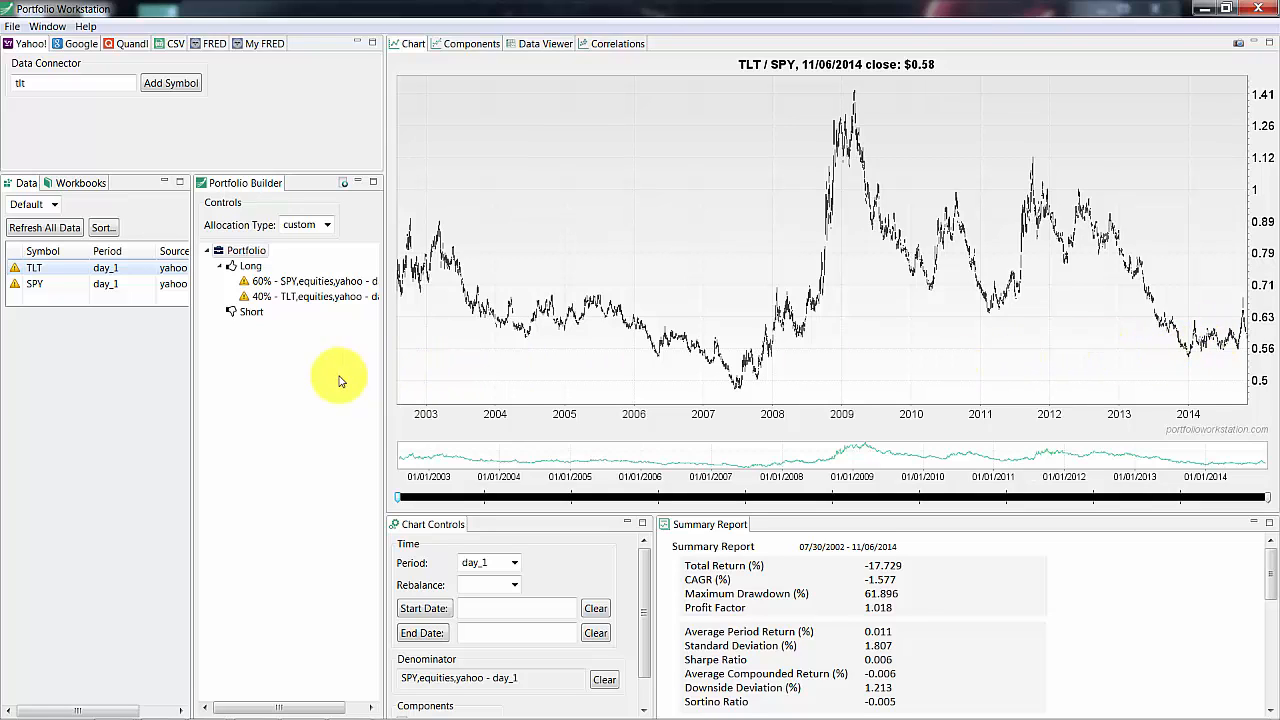
{"action": "left_click", "coordinate": [271, 380]}
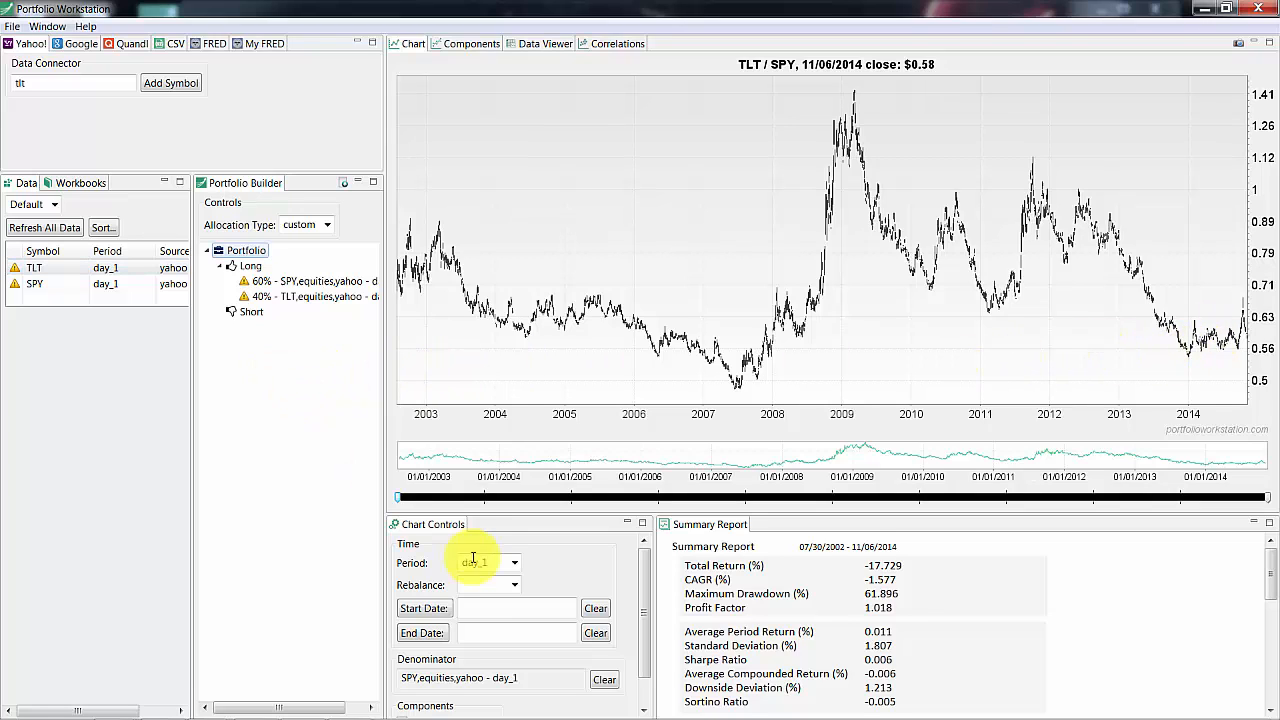
{"action": "left_click", "coordinate": [605, 680]}
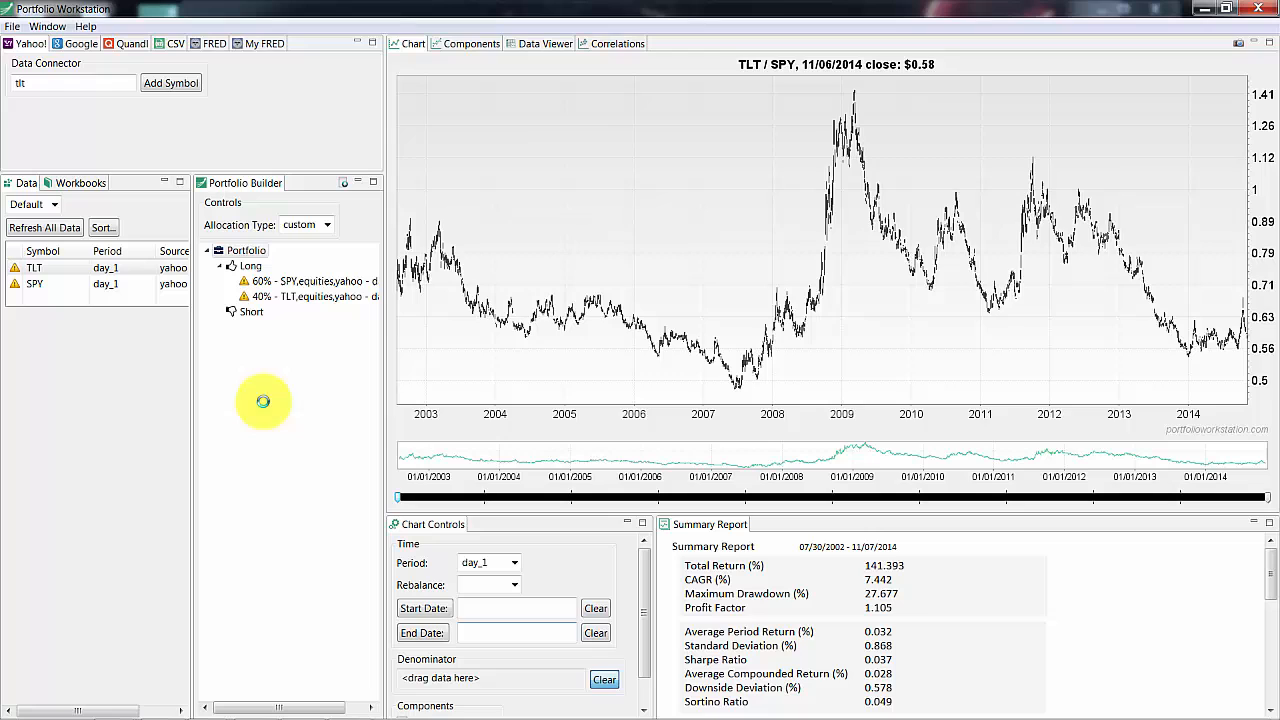
Create a second portfolio holding SPY on its long side
{"action": "left_click", "coordinate": [25, 285]}
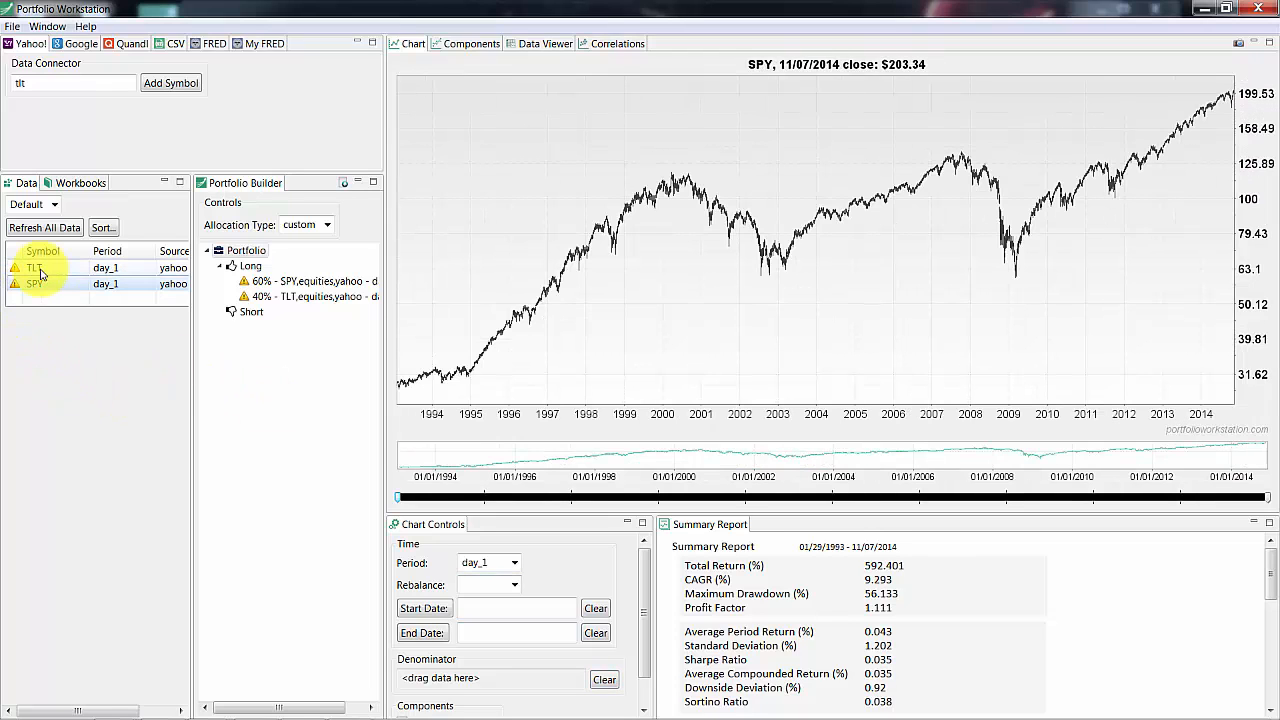
{"action": "left_click", "coordinate": [38, 269]}
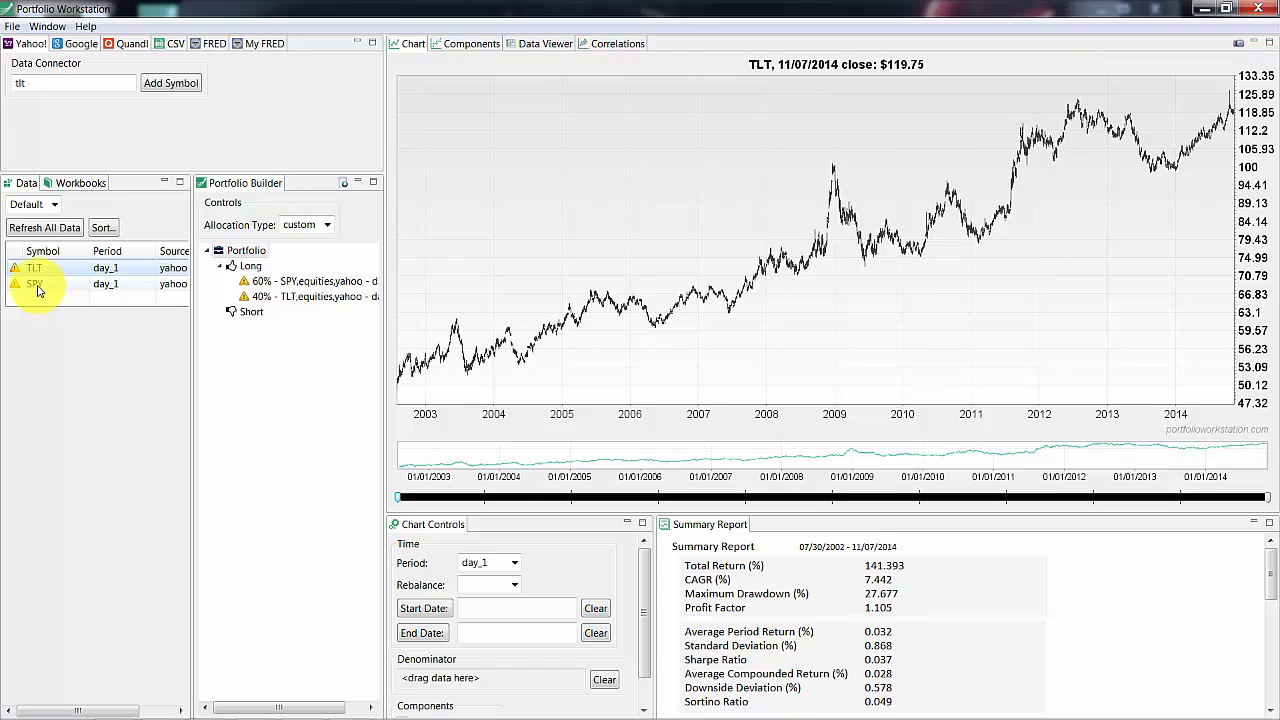
{"action": "left_click", "coordinate": [36, 286]}
{"action": "left_click_drag", "start_coordinate": [42, 298], "coordinate": [256, 388]}
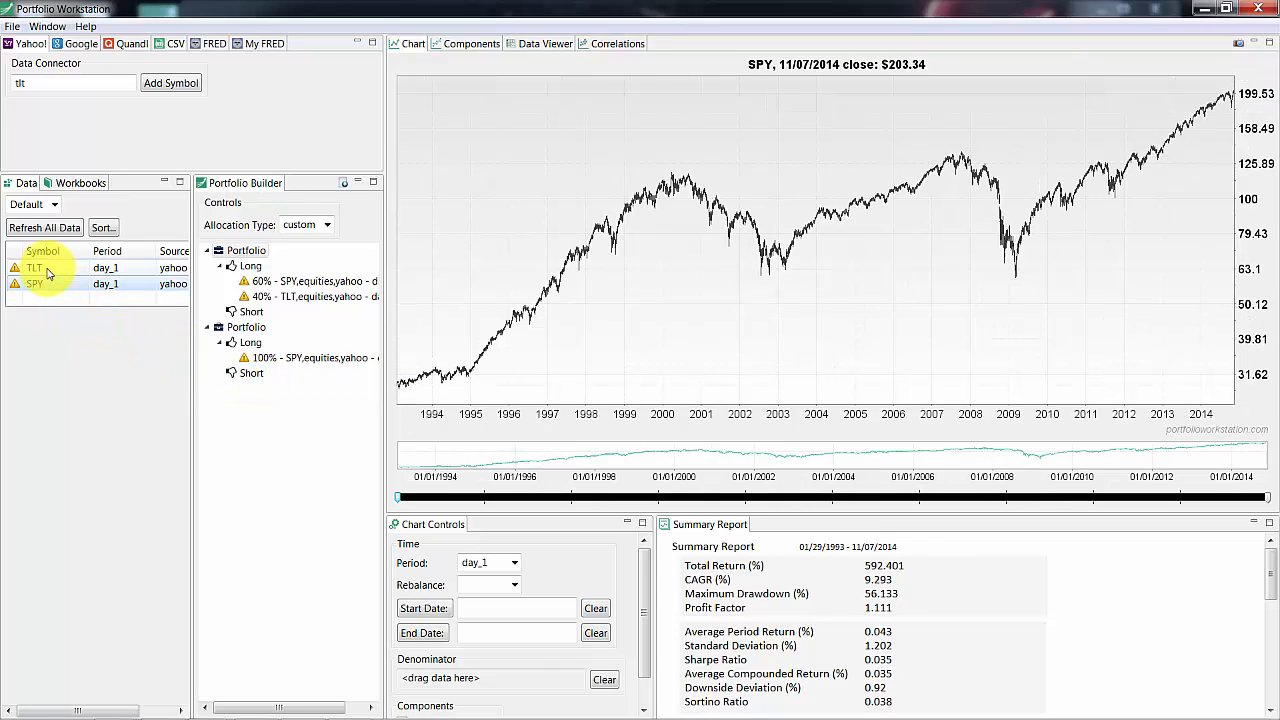
Add TLT to the second portfolio's short side and select that portfolio
{"action": "left_click_drag", "start_coordinate": [46, 270], "coordinate": [252, 372]}
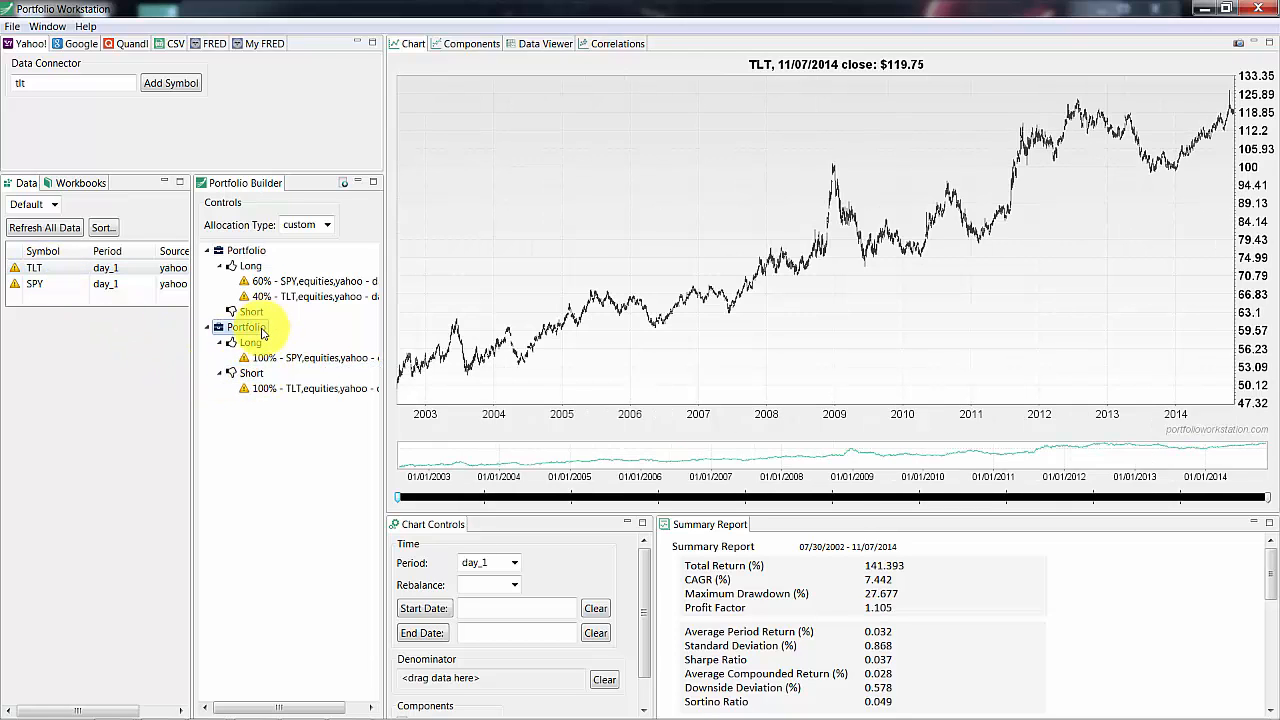
{"action": "left_click", "coordinate": [260, 331]}
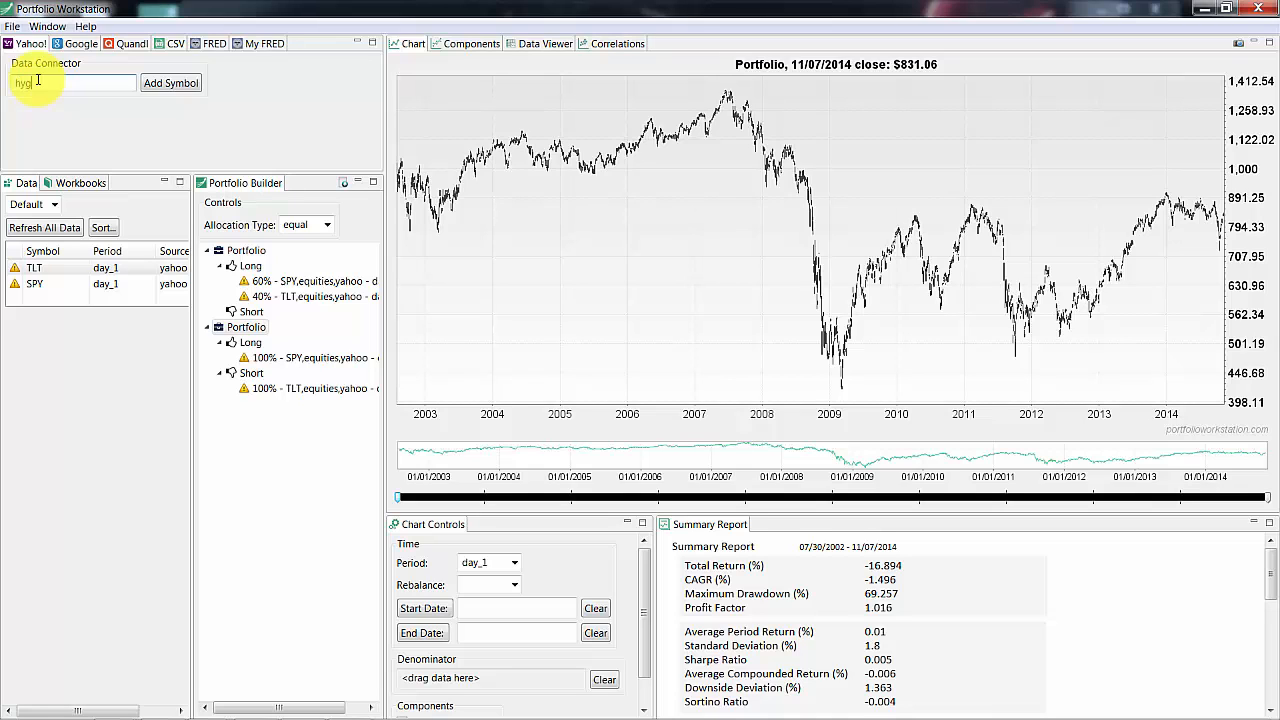
Add the HYG symbol and open the workbooks view
{"action": "key", "text": "Return"}
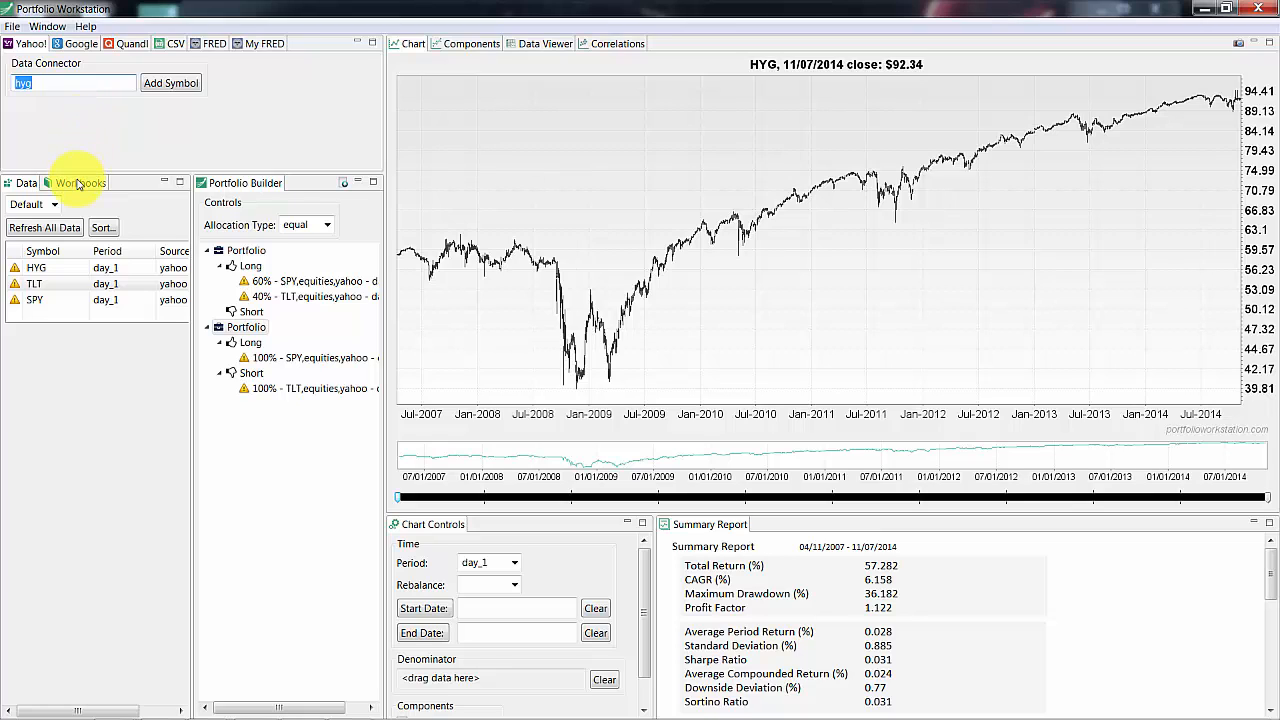
{"action": "left_click", "coordinate": [78, 184]}
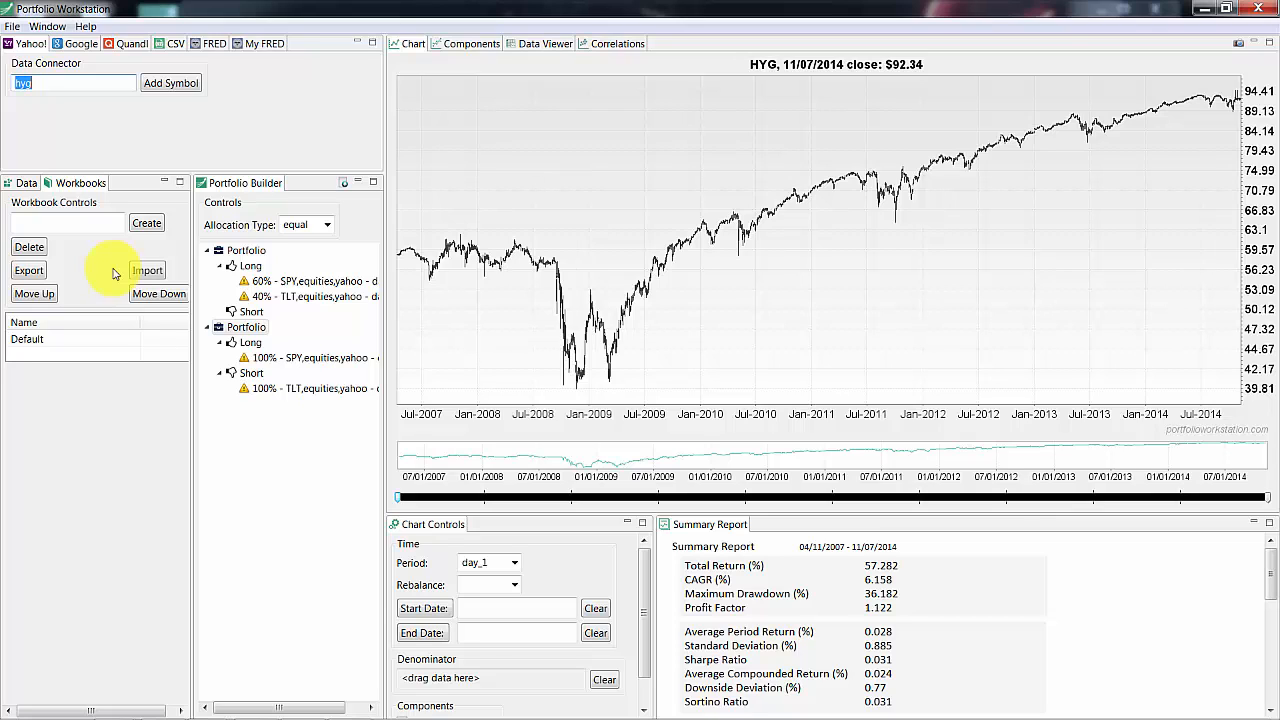
Sort the symbol list by summary statistics, using Total Return in descending order
{"action": "left_click", "coordinate": [25, 183]}
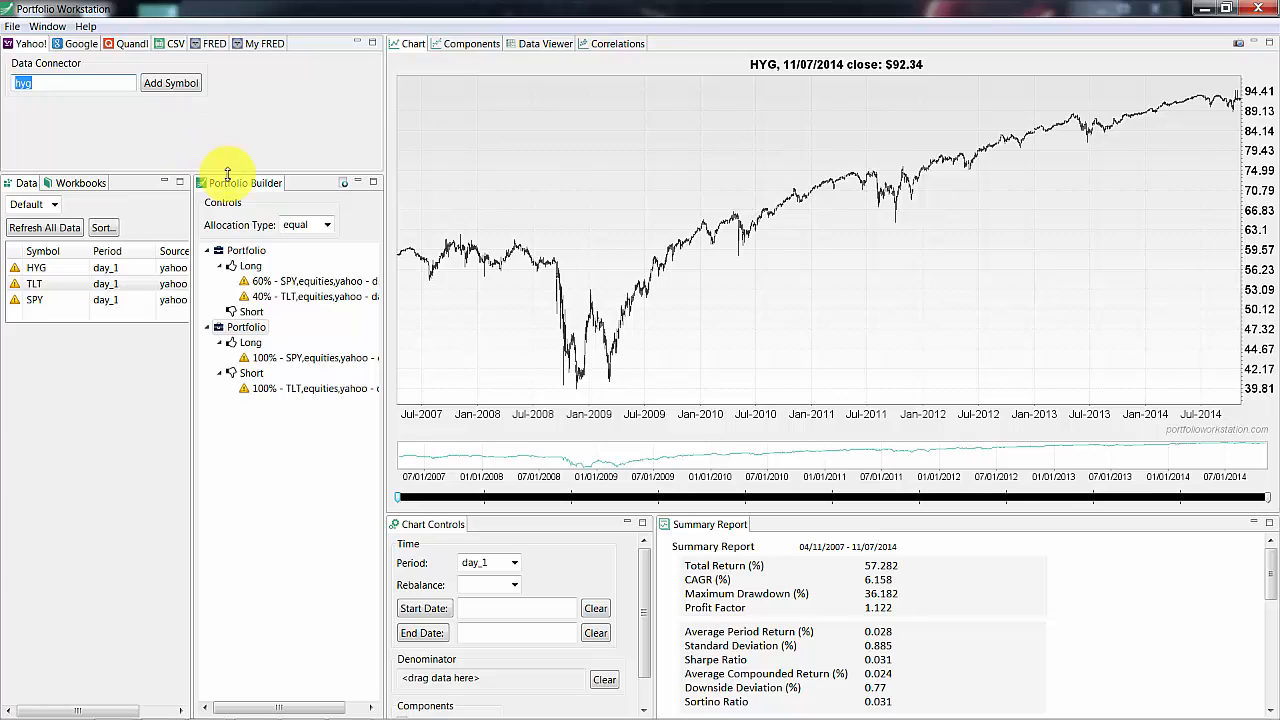
{"action": "left_click", "coordinate": [103, 229]}
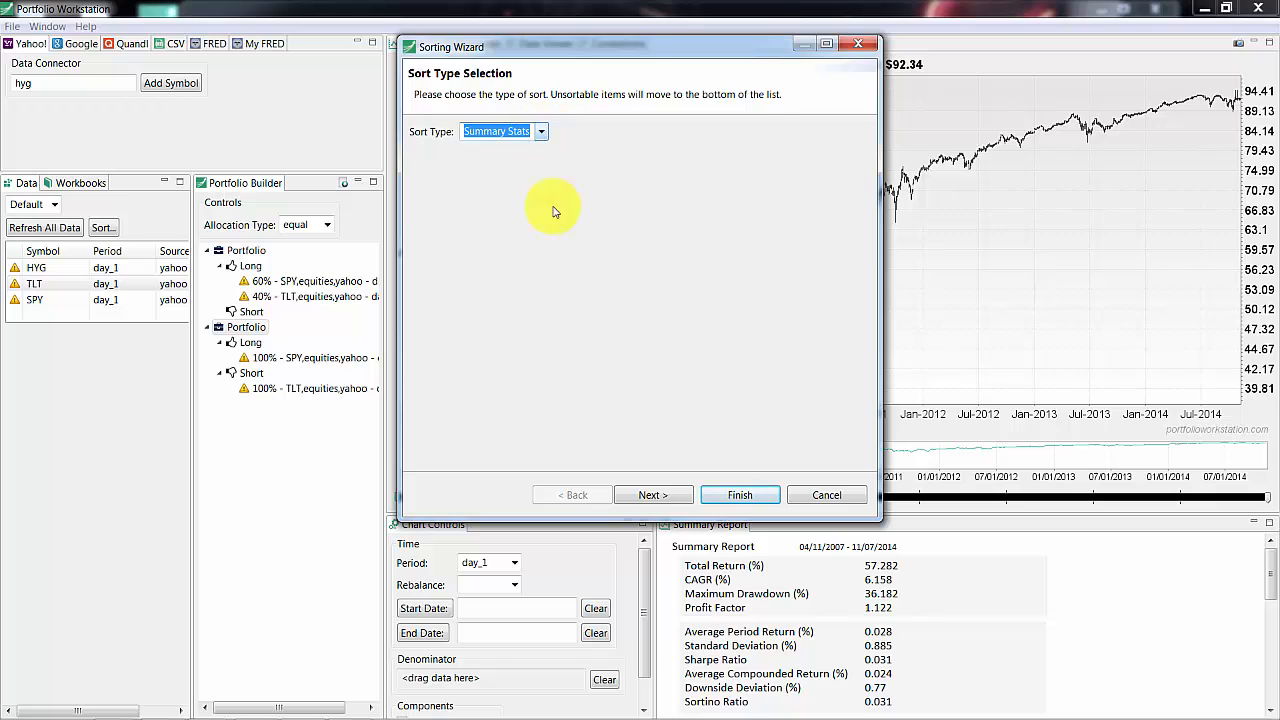
{"action": "left_click", "coordinate": [652, 495]}
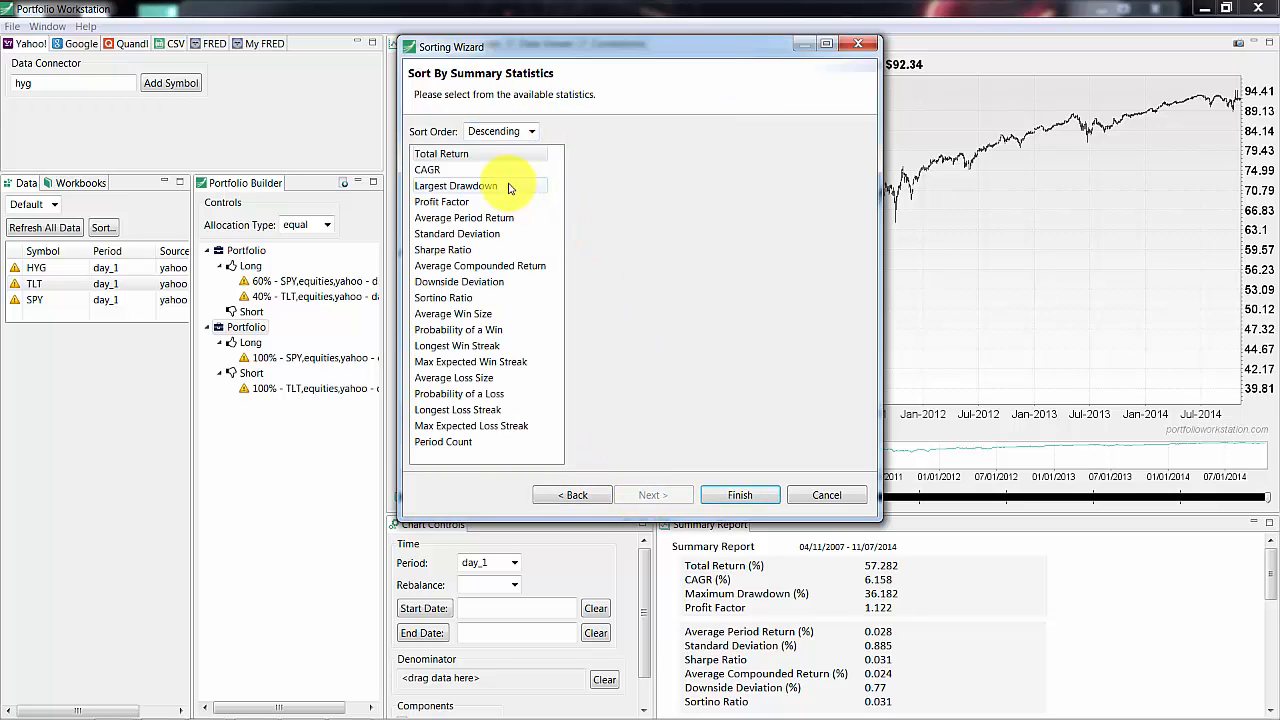
{"action": "left_click", "coordinate": [738, 493]}
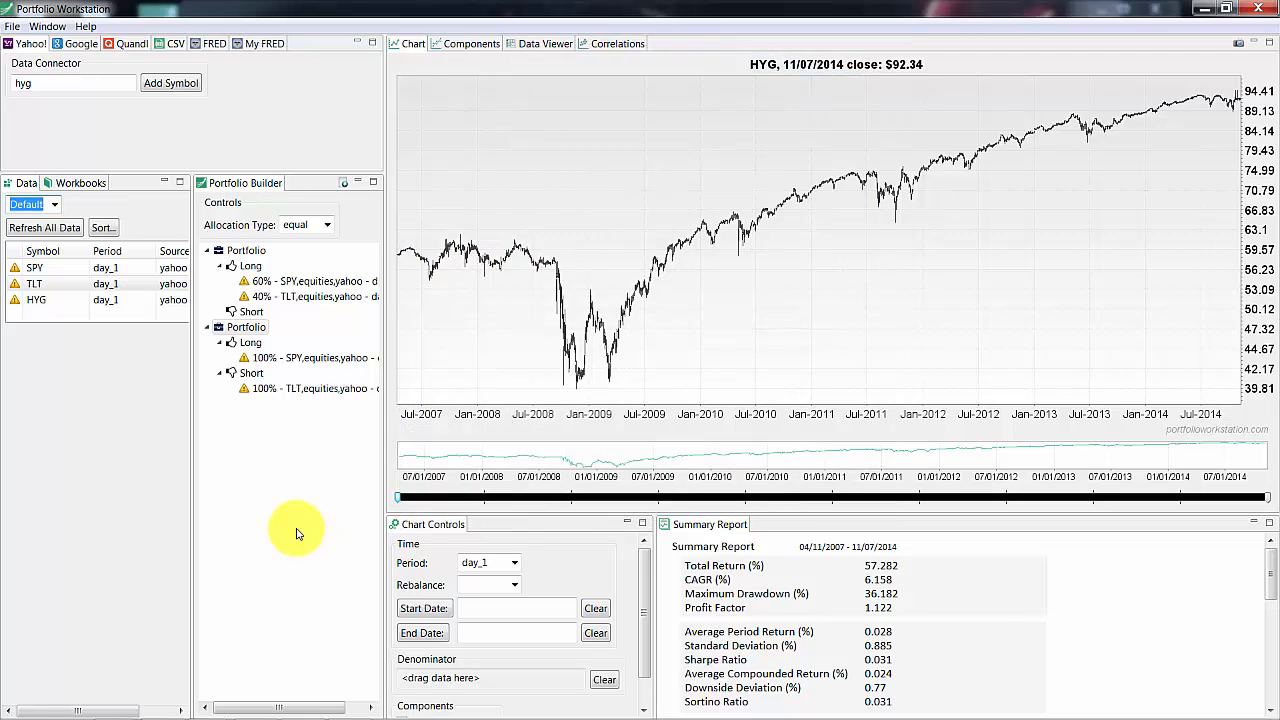
Examine the charts and summary reports of SPY, TLT and HYG one after another
{"action": "left_click", "coordinate": [52, 272]}
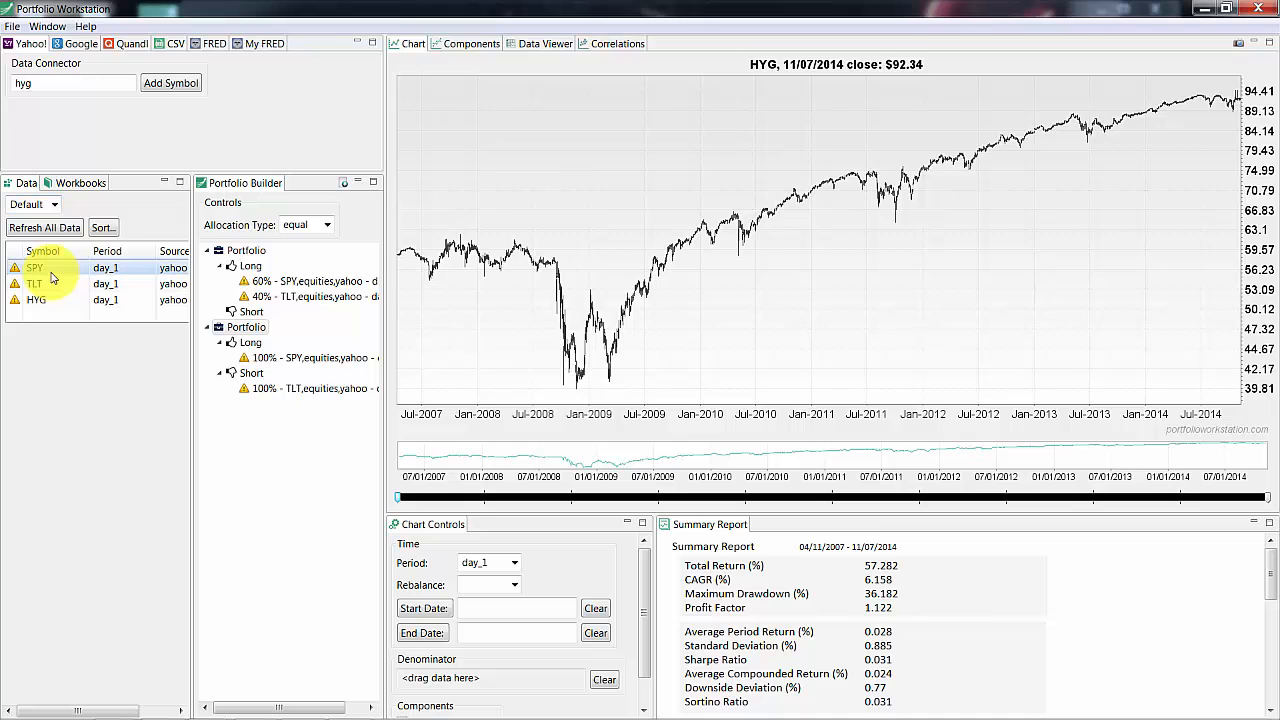
{"action": "left_click", "coordinate": [50, 284]}
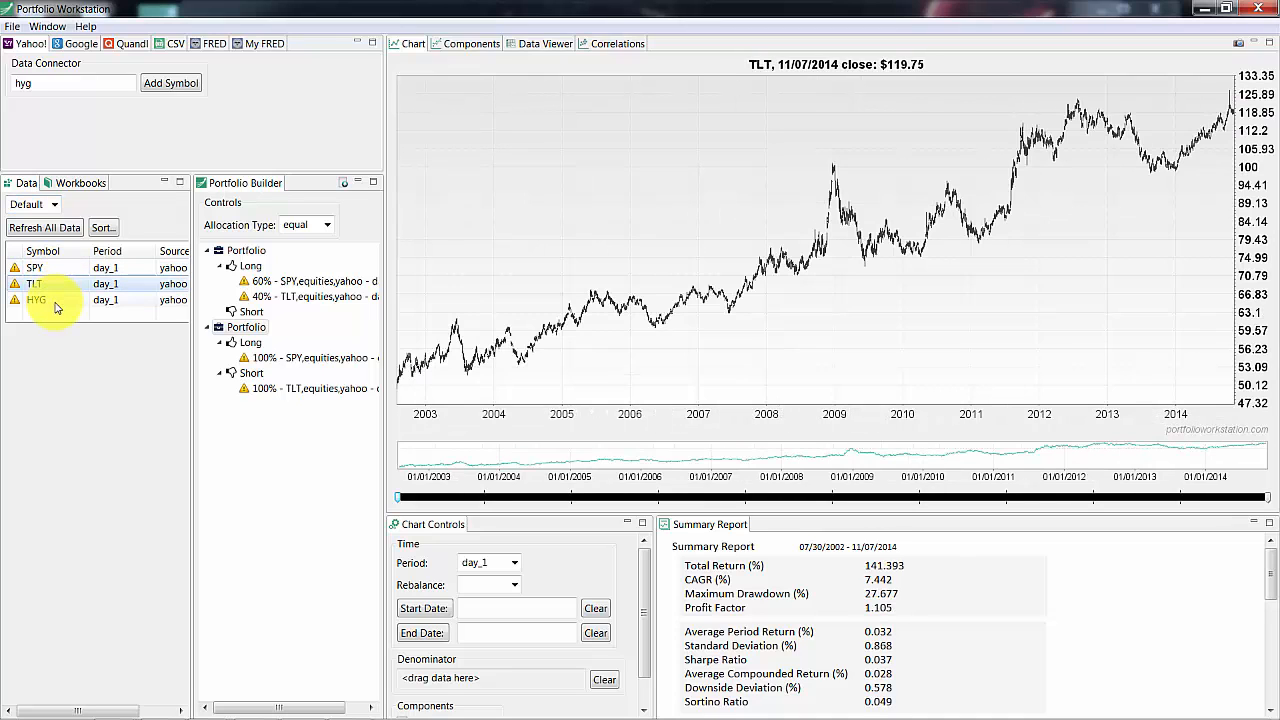
{"action": "left_click", "coordinate": [55, 301]}
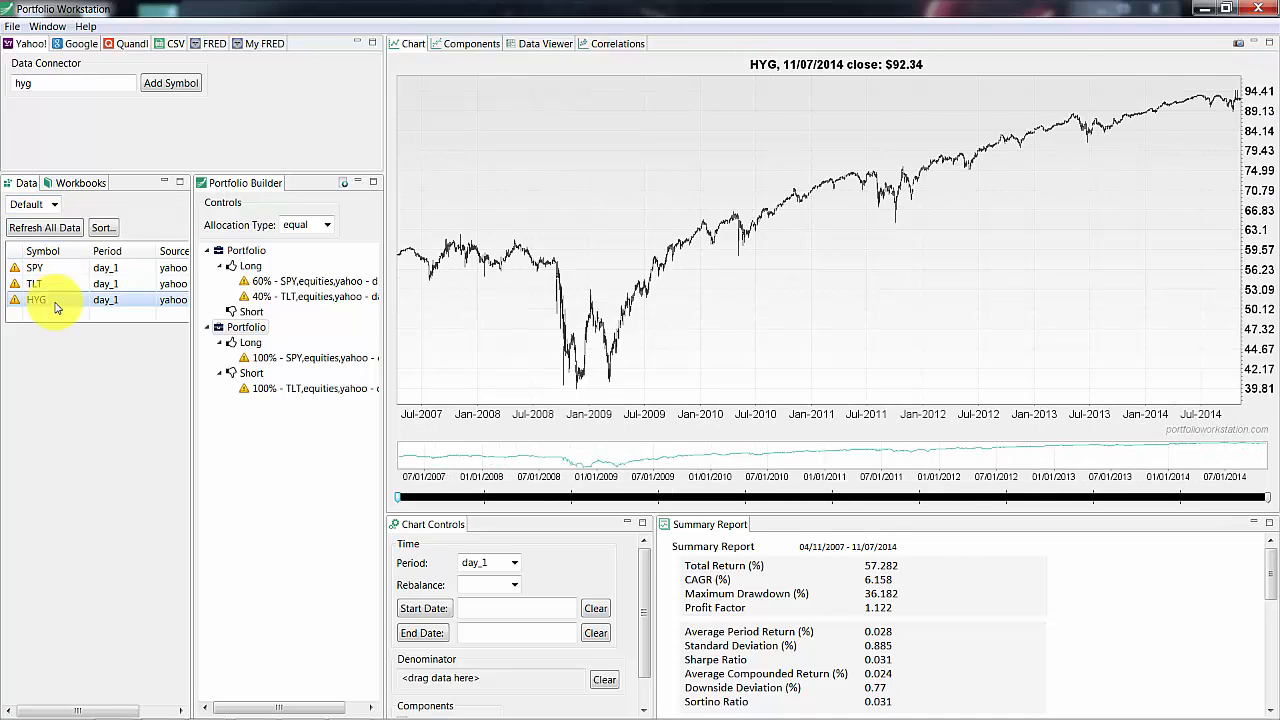
{"action": "left_click", "coordinate": [50, 284]}
{"action": "left_click", "coordinate": [57, 271]}
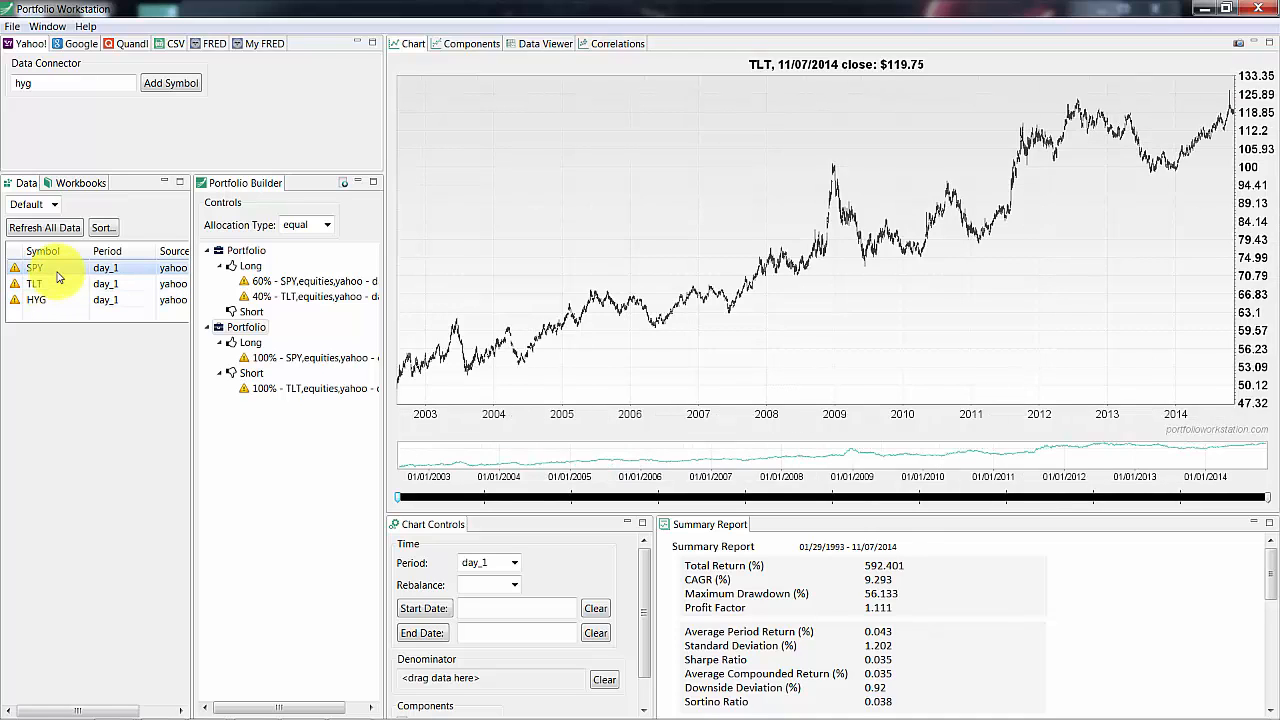